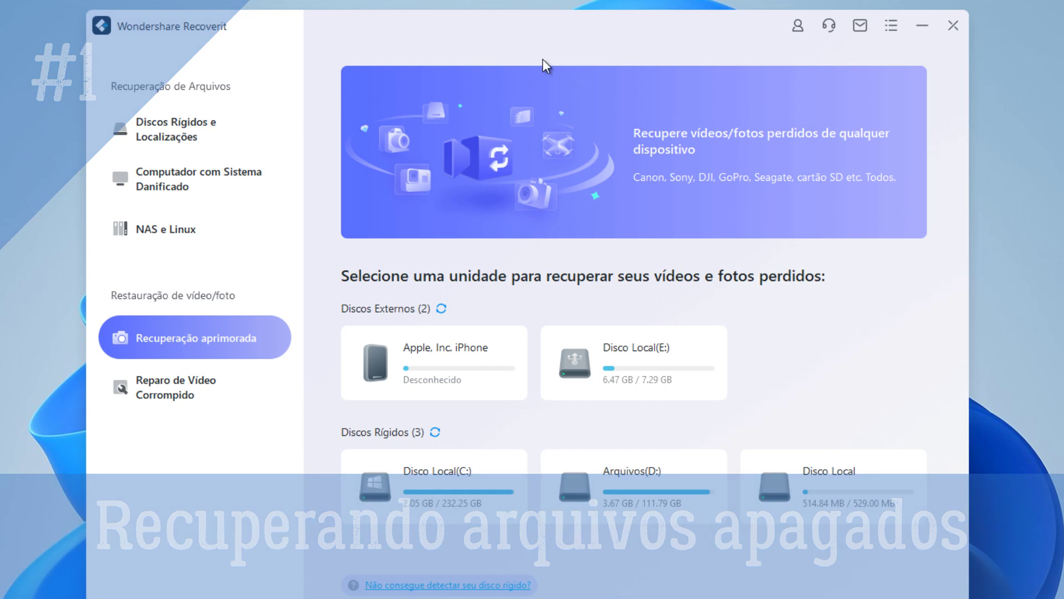
Step: Show the Discos Rígidos e Localizações recovery locations
{"action": "left_click", "coordinate": [174, 142]}
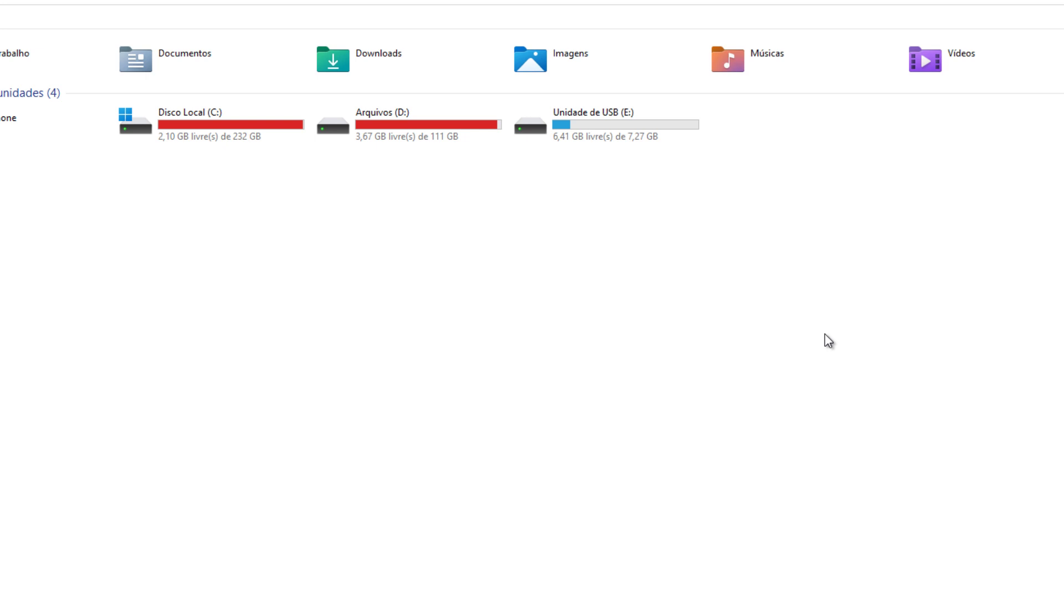
Step: Switch to File Explorer, open the USB drive (E:) and locate its JPG, MKV and PNG files
{"action": "left_click_drag", "start_coordinate": [846, 296], "coordinate": [765, 388]}
{"action": "left_click_drag", "start_coordinate": [871, 291], "coordinate": [610, 114]}
{"action": "double_click", "coordinate": [610, 114]}
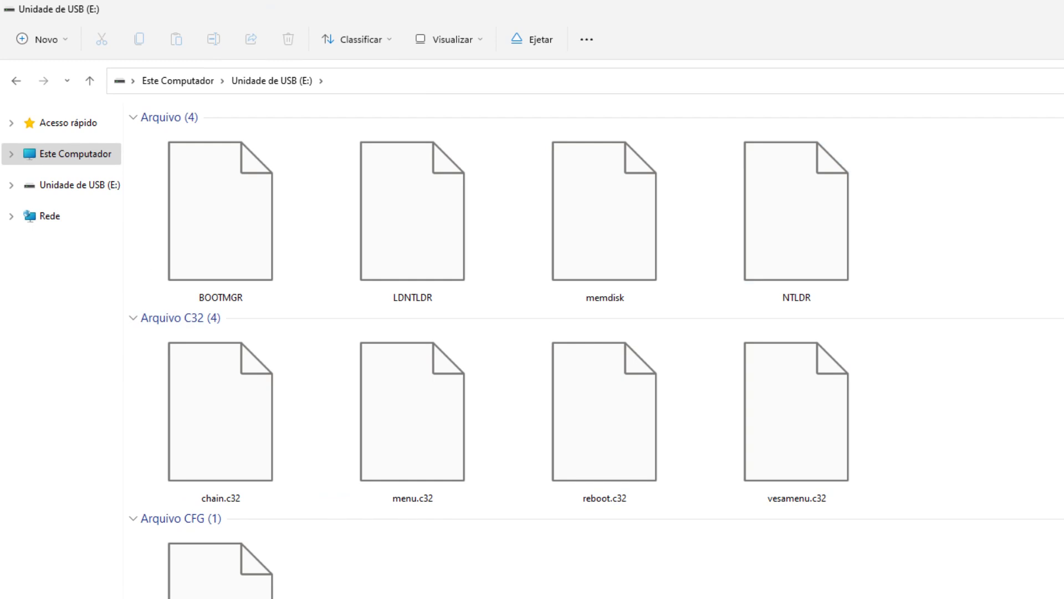
{"action": "scroll", "coordinate": [1026, 274], "scroll_direction": "down", "scroll_amount": 10}
{"action": "scroll", "coordinate": [430, 373], "scroll_direction": "up", "scroll_amount": 2}
{"action": "scroll", "coordinate": [311, 388], "scroll_direction": "down", "scroll_amount": 4}
{"action": "scroll", "coordinate": [311, 390], "scroll_direction": "up", "scroll_amount": 5}
{"action": "left_click", "coordinate": [250, 421]}
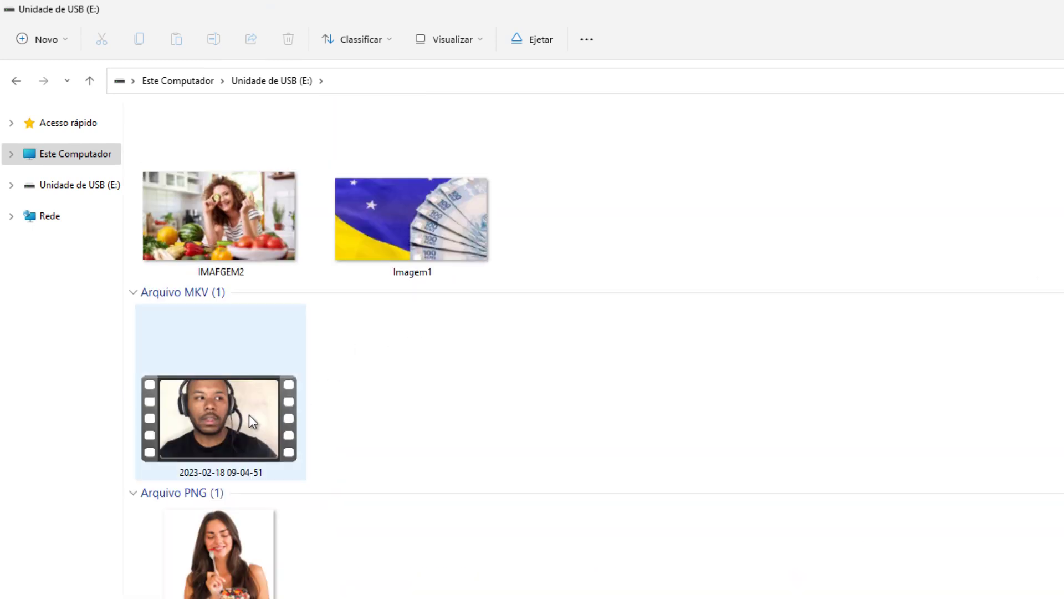
{"action": "left_click", "coordinate": [428, 398]}
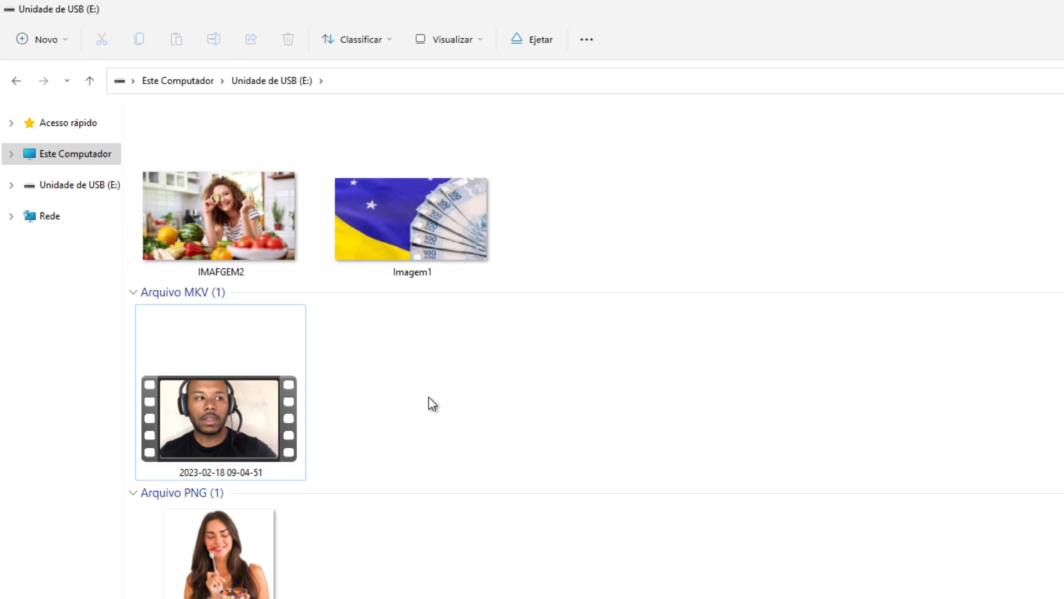
{"action": "left_click_drag", "start_coordinate": [634, 192], "coordinate": [182, 595]}
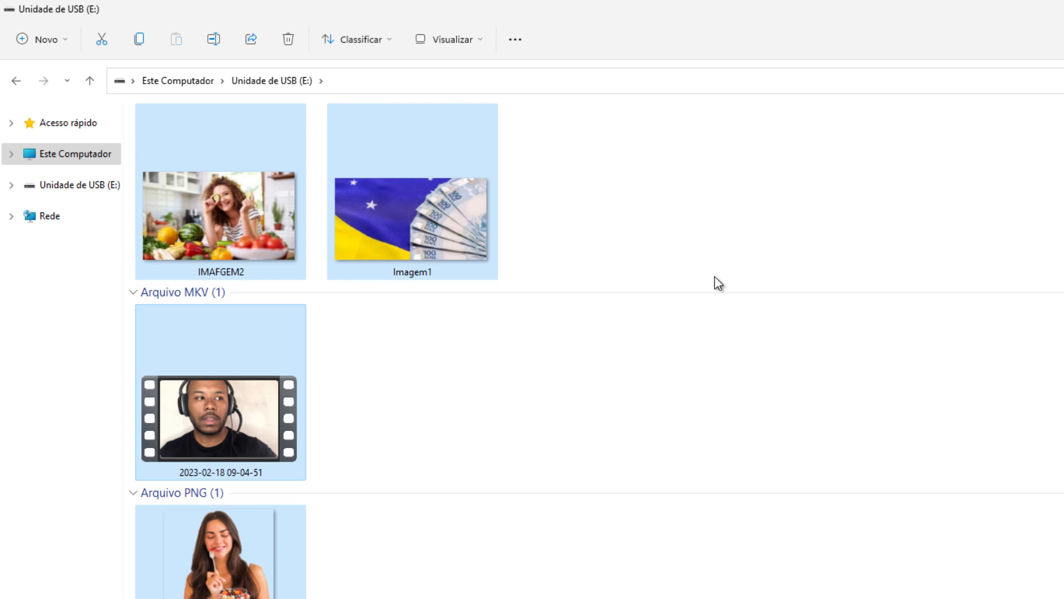
{"action": "left_click", "coordinate": [647, 248]}
{"action": "scroll", "coordinate": [546, 374], "scroll_direction": "up", "scroll_amount": 6}
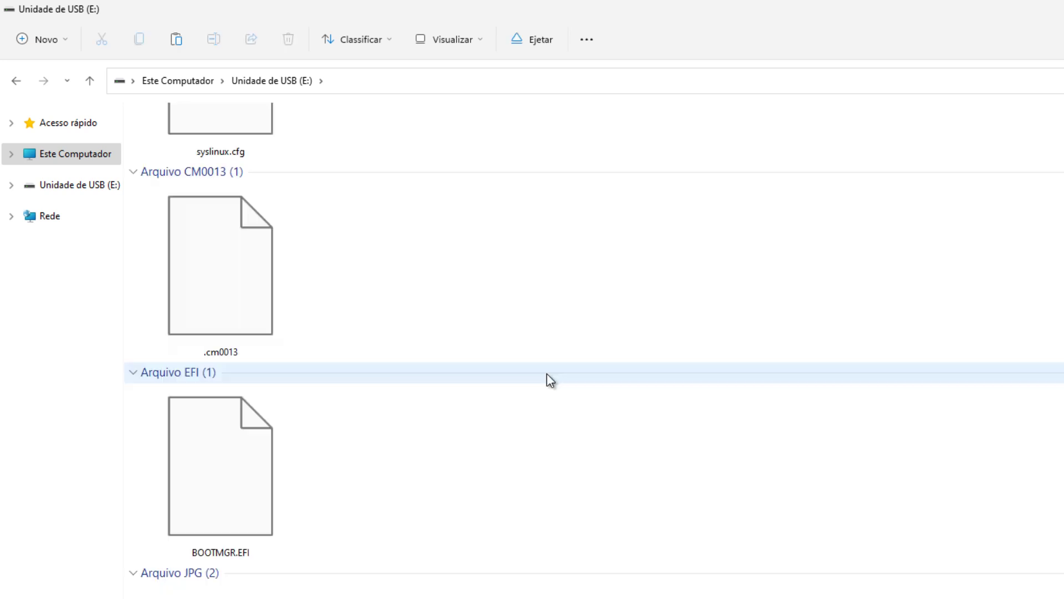
{"action": "scroll", "coordinate": [553, 336], "scroll_direction": "down", "scroll_amount": 4}
{"action": "scroll", "coordinate": [523, 383], "scroll_direction": "down", "scroll_amount": 4}
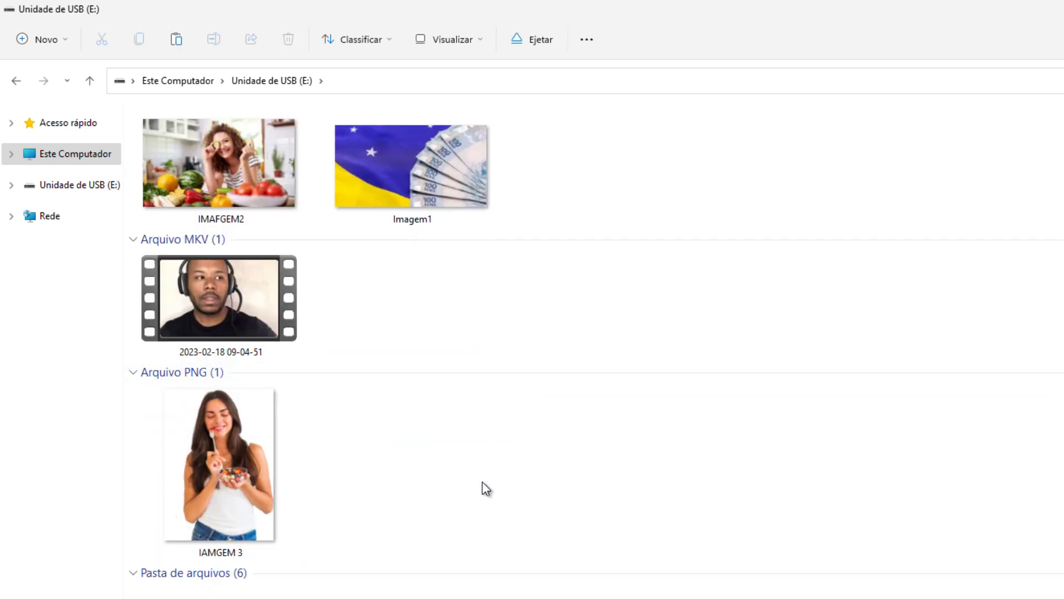
{"action": "left_click_drag", "start_coordinate": [610, 506], "coordinate": [189, 151]}
{"action": "key", "text": "shift+Delete"}
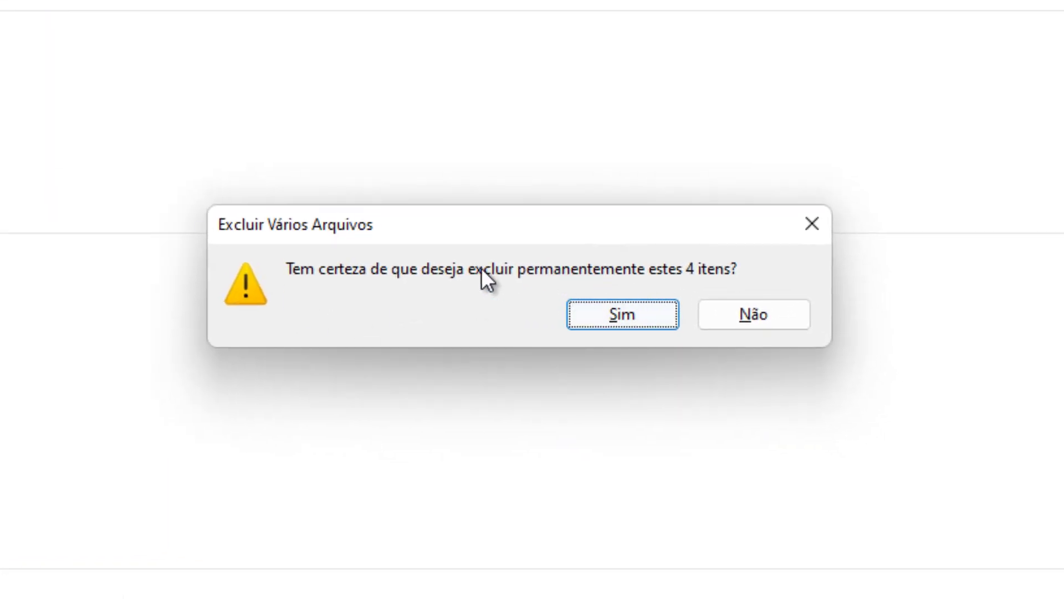
{"action": "left_click", "coordinate": [634, 315]}
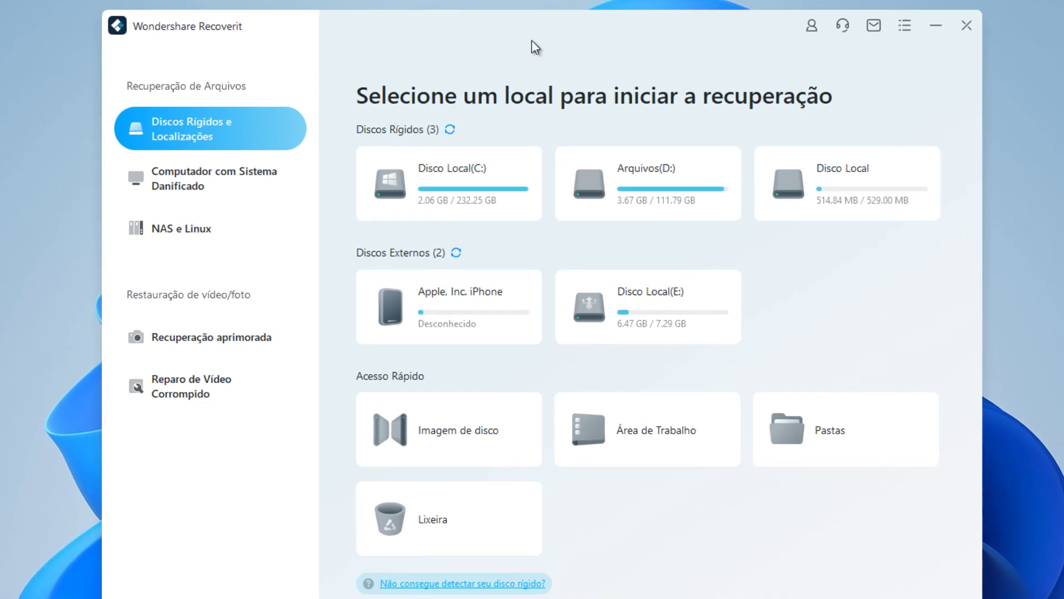
Step: Switch to Recoverit, scan external disk E: and dismiss the Quick Scan notice and the filter tips
{"action": "mouse_move", "coordinate": [678, 307]}
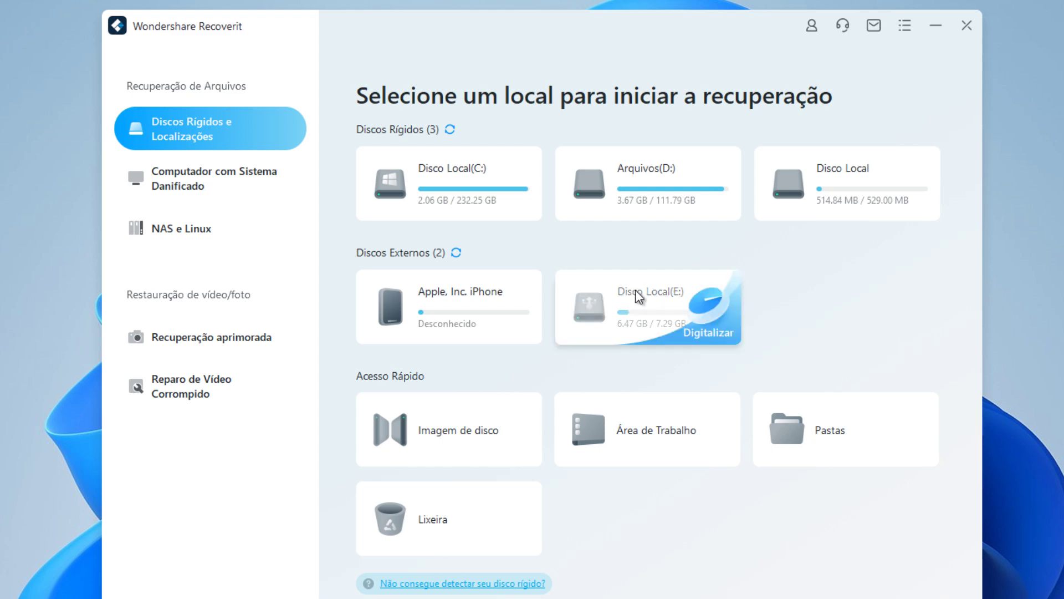
{"action": "left_click", "coordinate": [705, 331]}
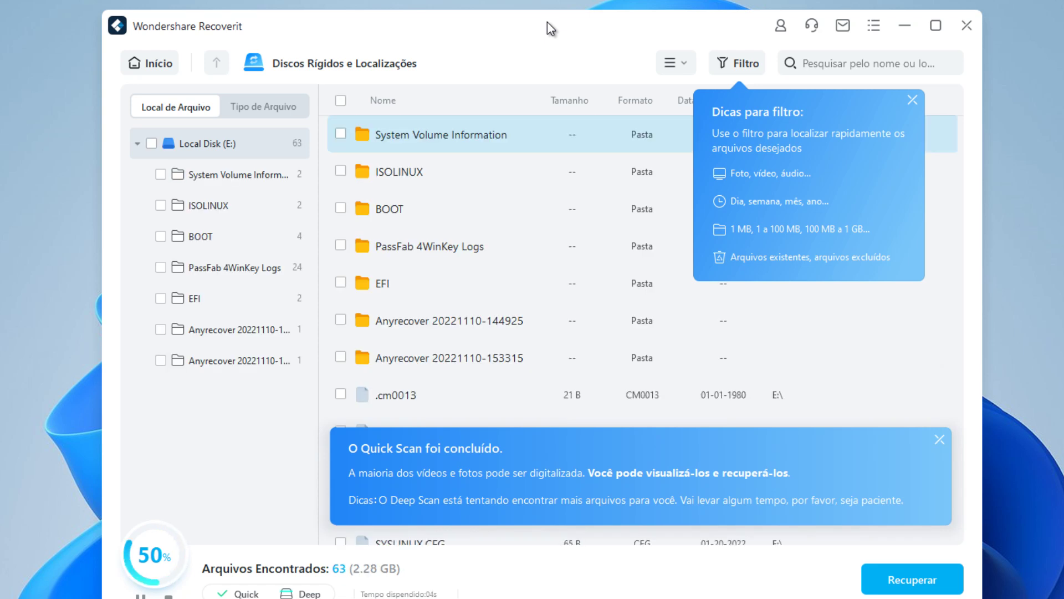
{"action": "left_click", "coordinate": [939, 439]}
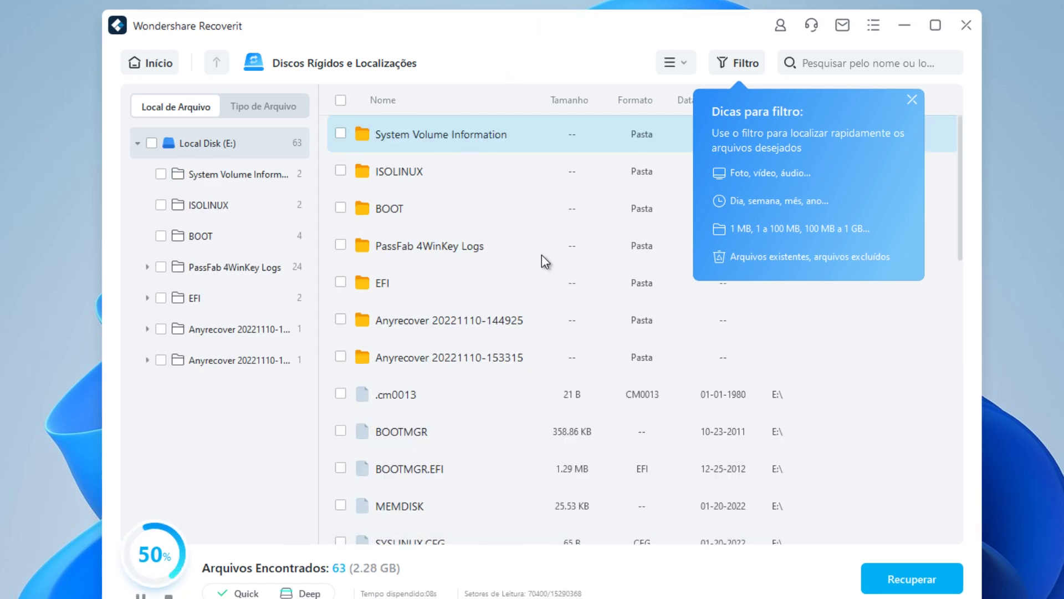
{"action": "left_click", "coordinate": [912, 100]}
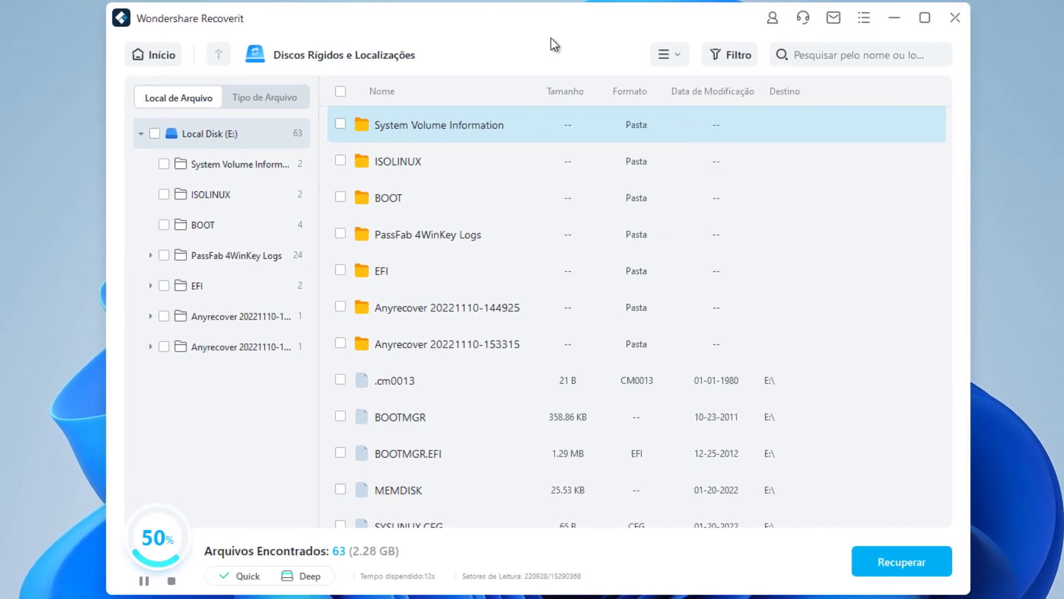
Step: Examine the list of files found on Local Disk (E:) for the deleted images and videos
{"action": "scroll", "coordinate": [517, 206], "scroll_direction": "down", "scroll_amount": 5}
{"action": "scroll", "coordinate": [521, 208], "scroll_direction": "down", "scroll_amount": 8}
{"action": "scroll", "coordinate": [515, 200], "scroll_direction": "down", "scroll_amount": 2}
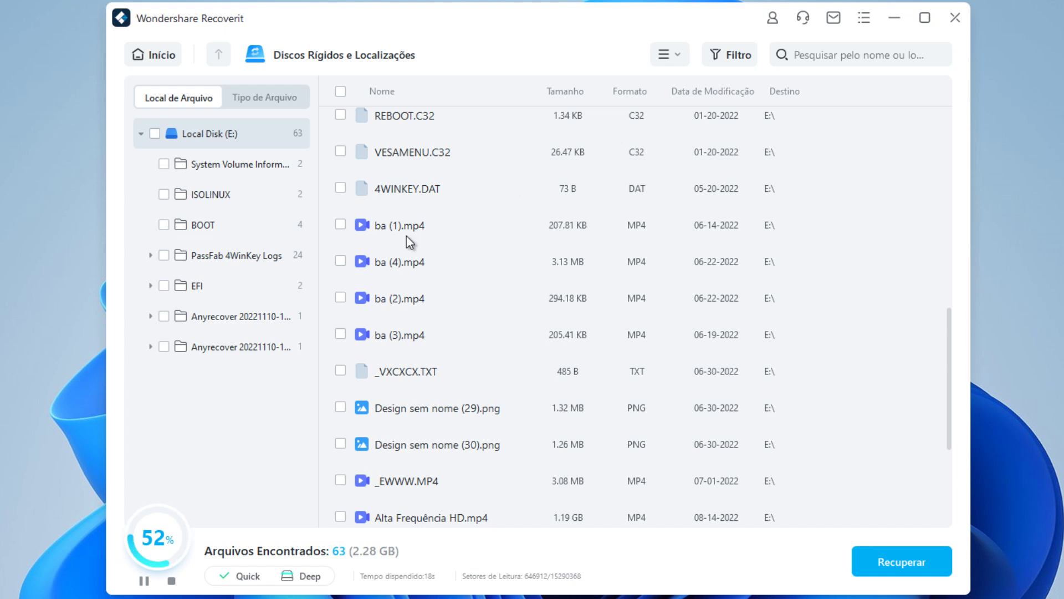
{"action": "scroll", "coordinate": [412, 191], "scroll_direction": "down", "scroll_amount": 3}
{"action": "scroll", "coordinate": [412, 188], "scroll_direction": "down", "scroll_amount": 1}
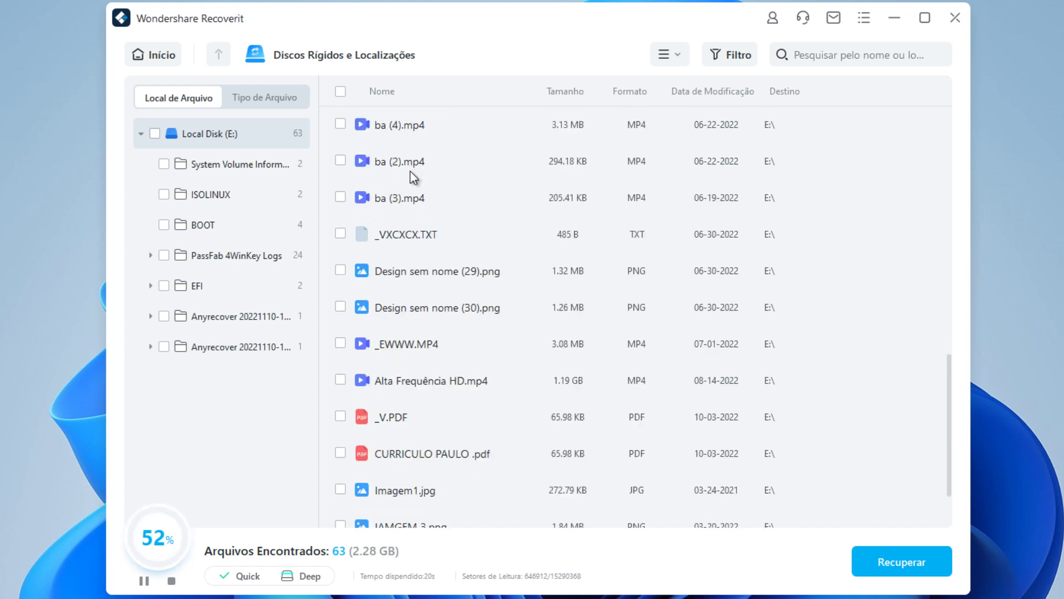
{"action": "scroll", "coordinate": [439, 183], "scroll_direction": "down", "scroll_amount": 2}
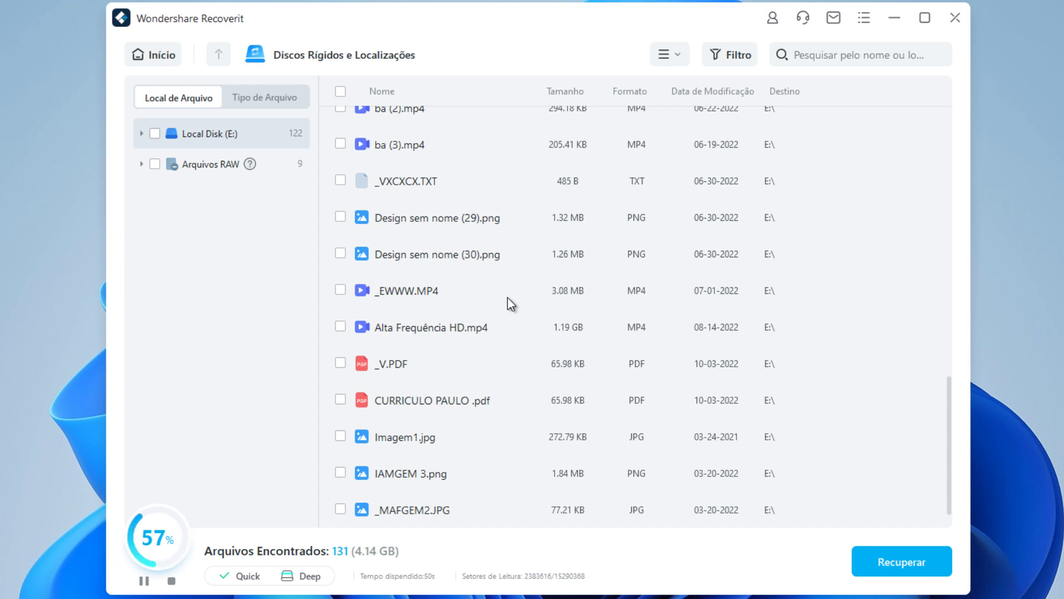
{"action": "scroll", "coordinate": [491, 407], "scroll_direction": "up", "scroll_amount": 5}
{"action": "scroll", "coordinate": [437, 172], "scroll_direction": "down", "scroll_amount": 1}
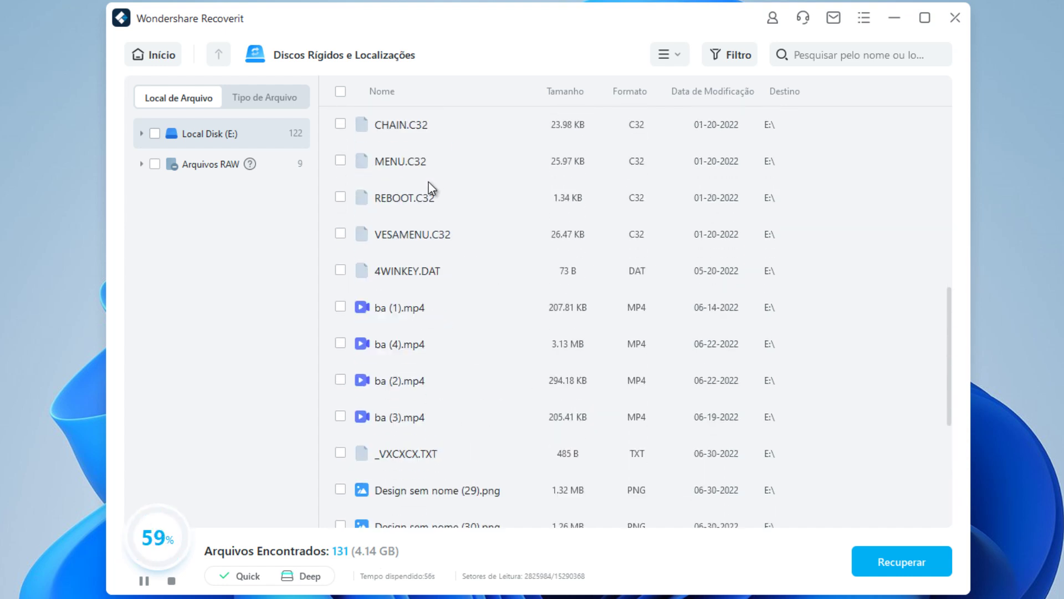
{"action": "scroll", "coordinate": [449, 262], "scroll_direction": "down", "scroll_amount": 1}
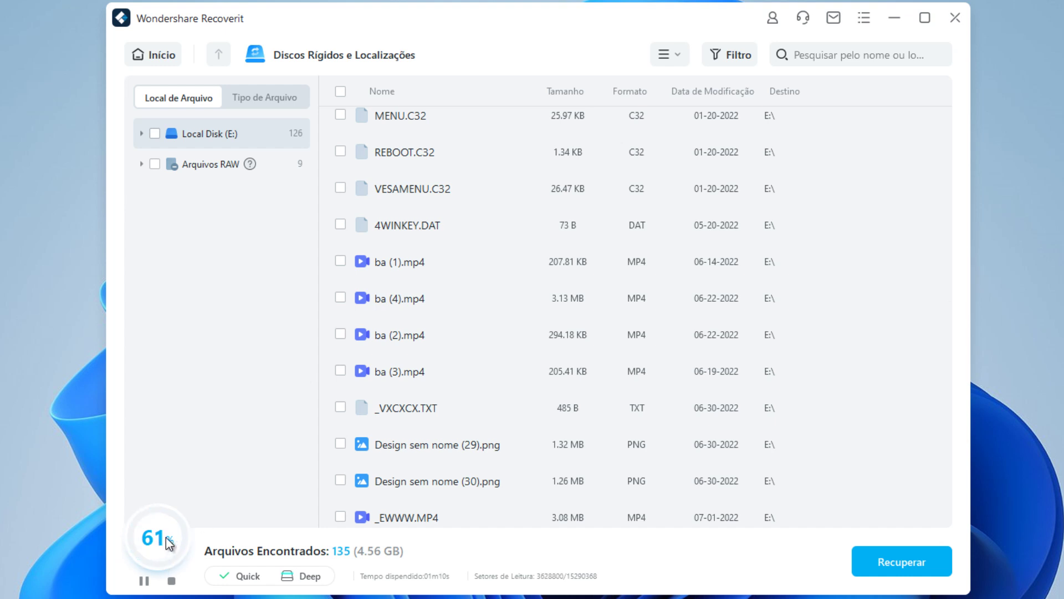
{"action": "left_click", "coordinate": [434, 444]}
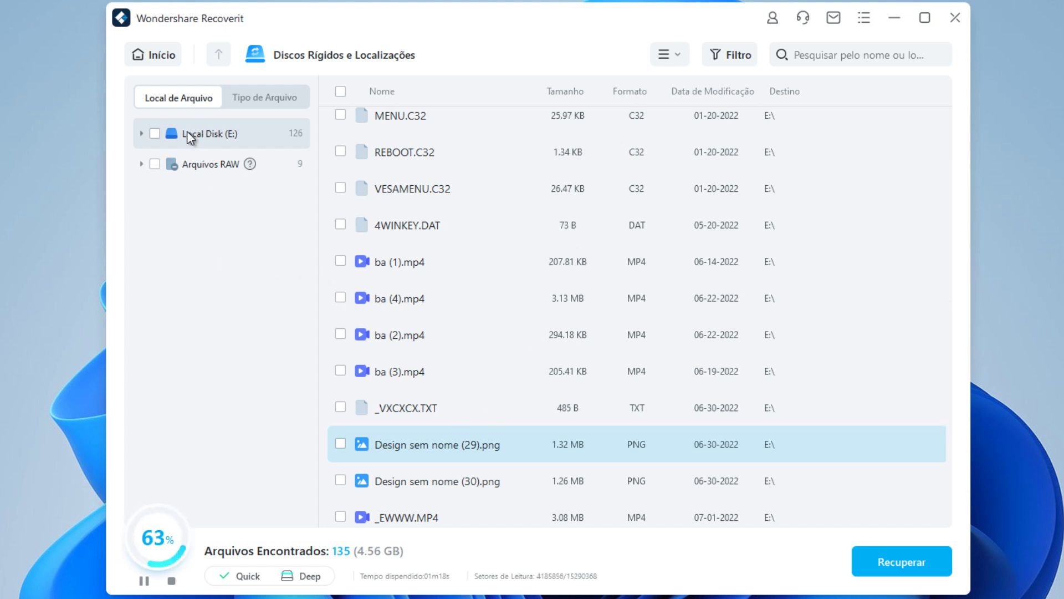
{"action": "scroll", "coordinate": [482, 280], "scroll_direction": "up", "scroll_amount": 10}
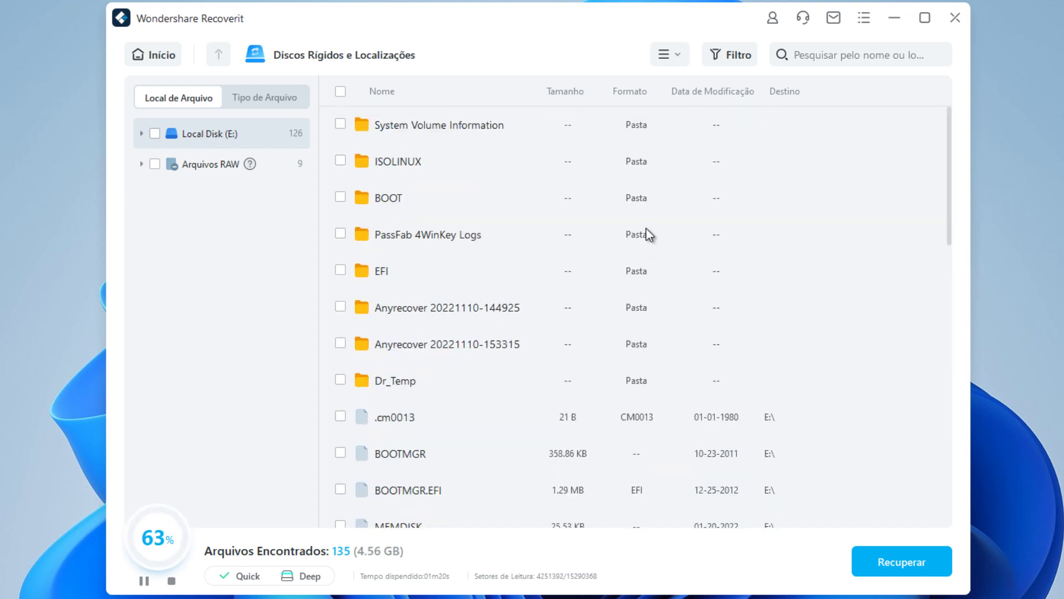
Step: Group the found files by type, open the png folder under Gráfico and preview IAMGEM 3.png
{"action": "left_click", "coordinate": [267, 103]}
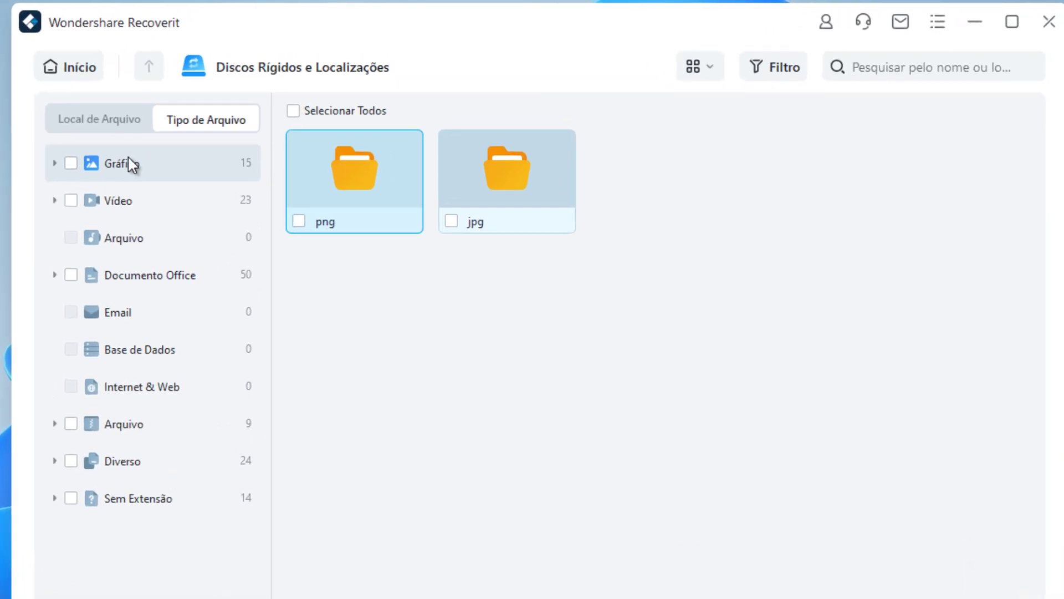
{"action": "double_click", "coordinate": [358, 188]}
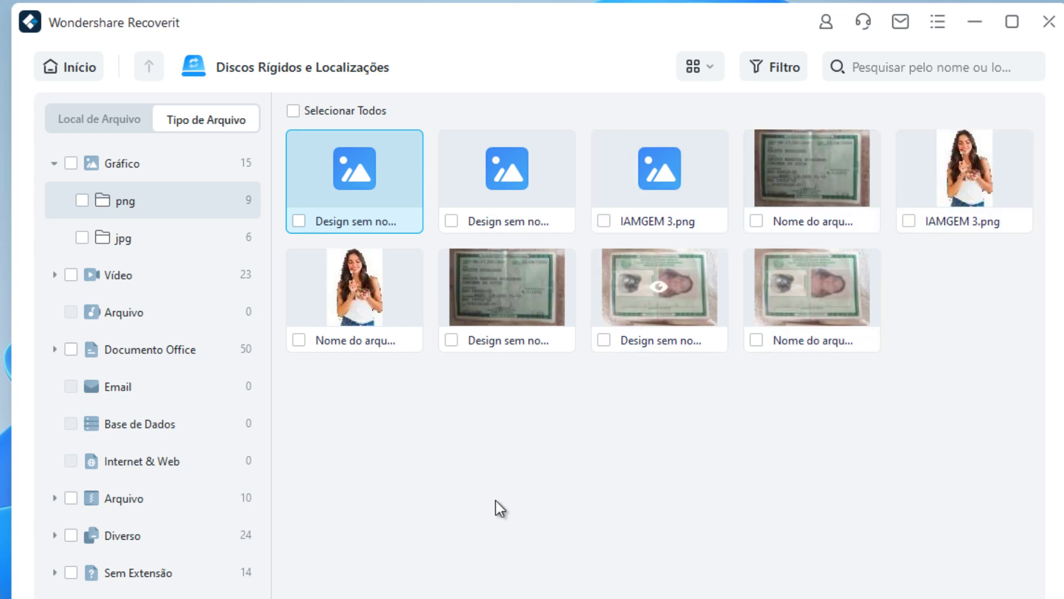
{"action": "mouse_move", "coordinate": [949, 179]}
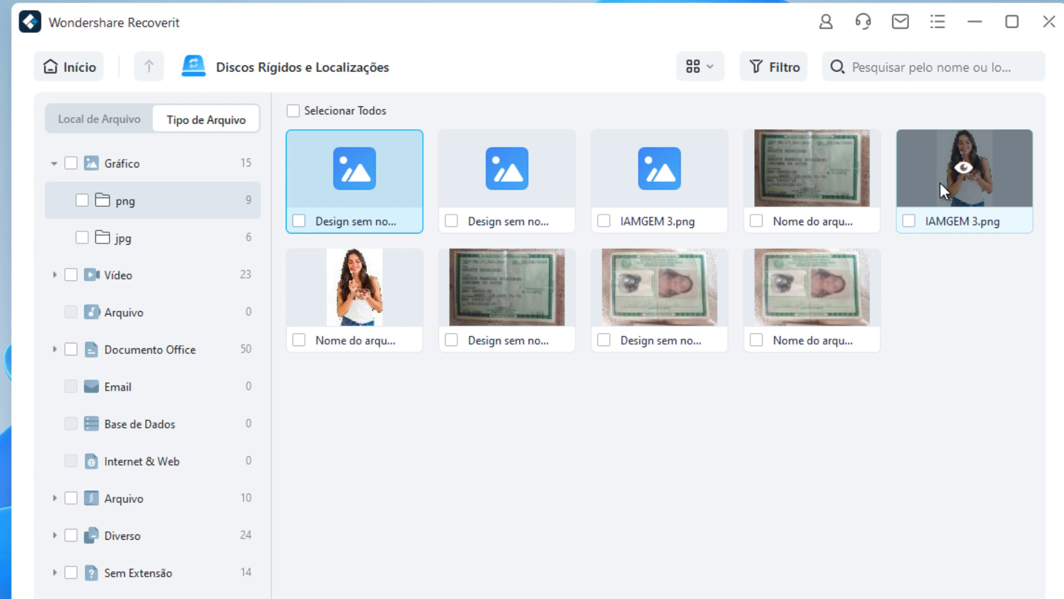
{"action": "left_click", "coordinate": [936, 165]}
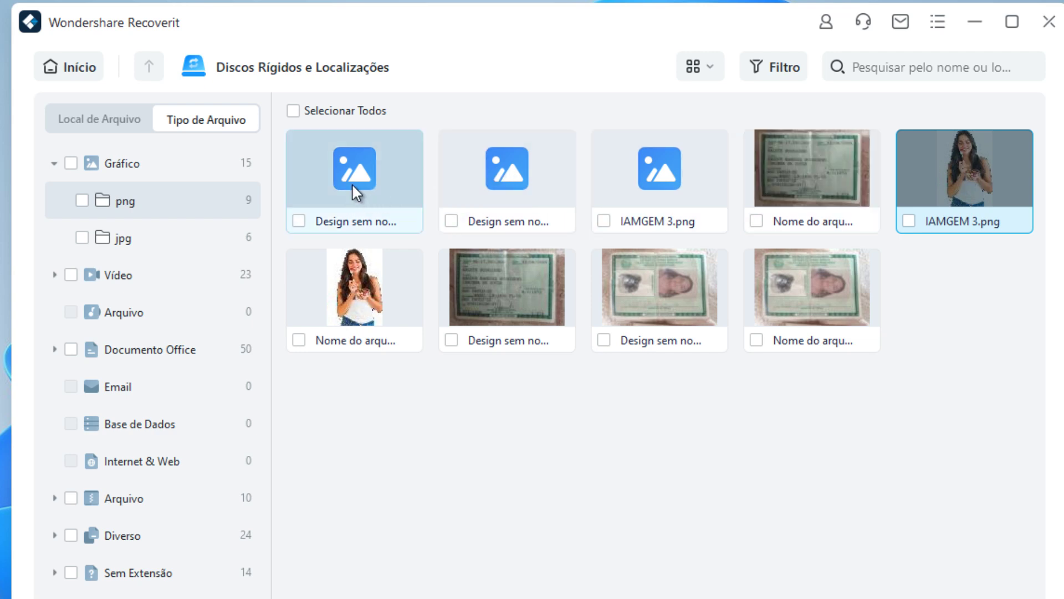
Step: Show the found jpg files and preview the flag-and-banknotes image and _MAFGEM2.JPG
{"action": "left_click", "coordinate": [119, 244]}
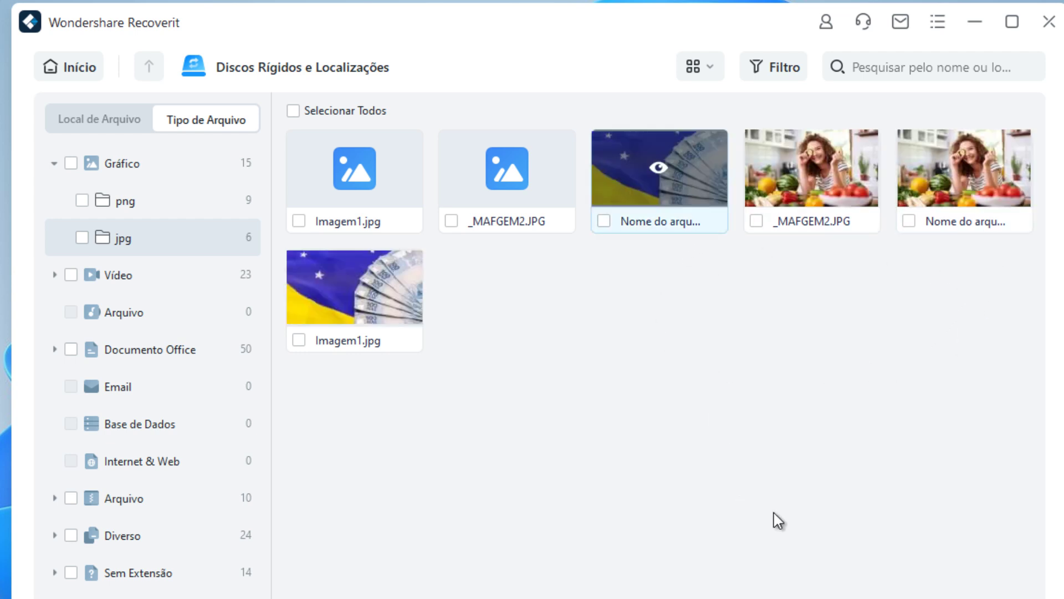
{"action": "left_click", "coordinate": [677, 160]}
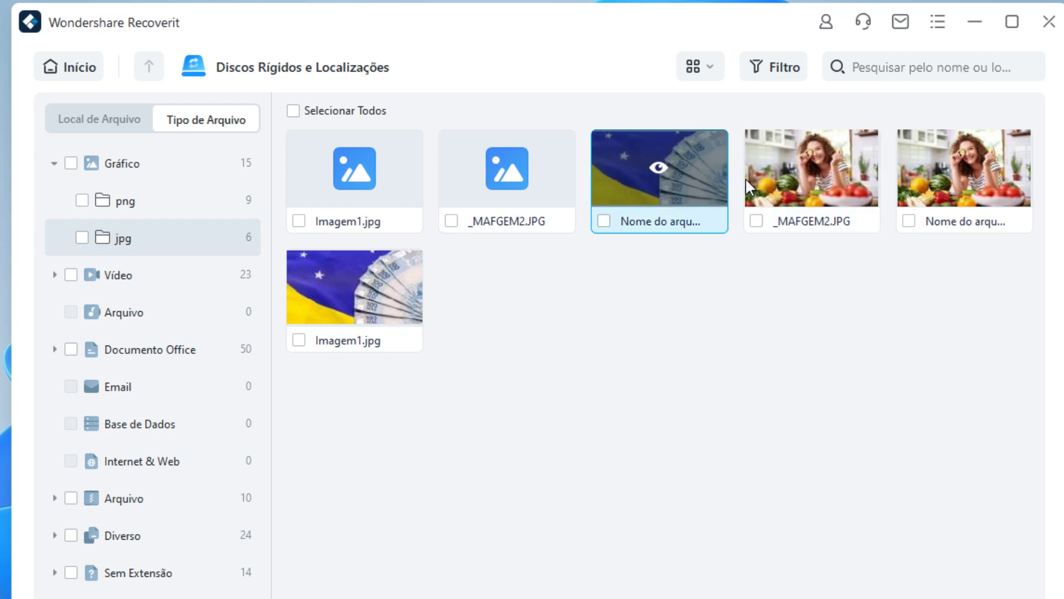
{"action": "left_click", "coordinate": [811, 169]}
{"action": "left_click", "coordinate": [947, 48]}
Step: Review the png and jpg folders of the Gráfico category again, ending on the png files
{"action": "left_click", "coordinate": [125, 201]}
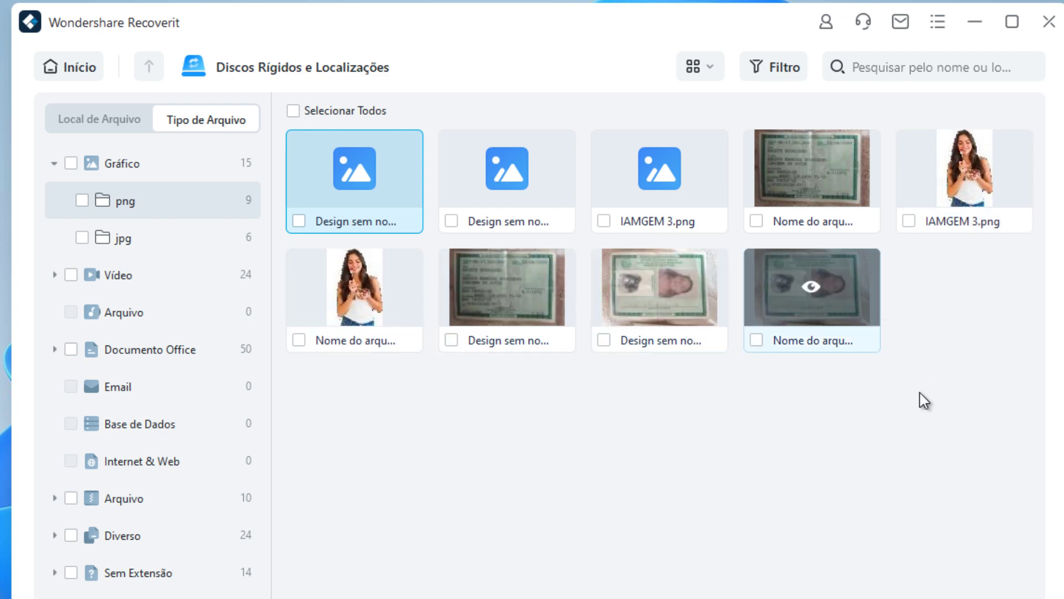
{"action": "left_click", "coordinate": [138, 172]}
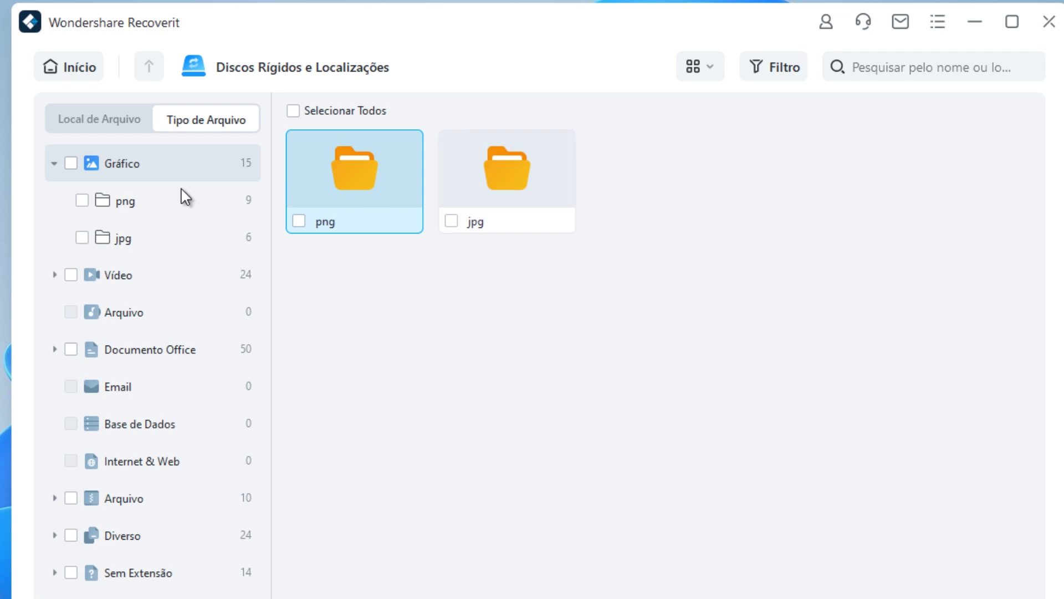
{"action": "double_click", "coordinate": [488, 180]}
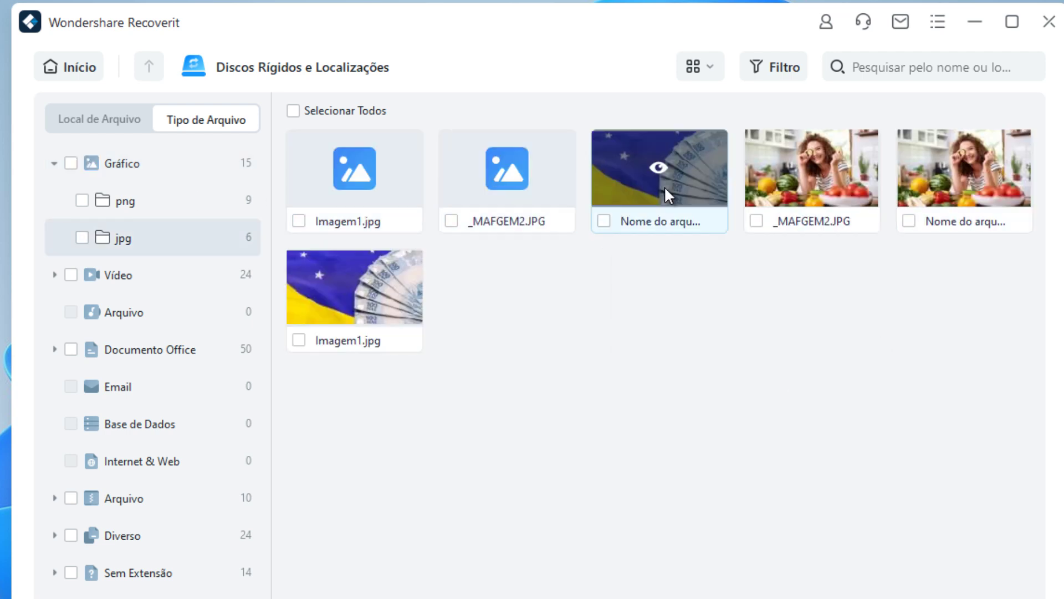
{"action": "left_click", "coordinate": [135, 205]}
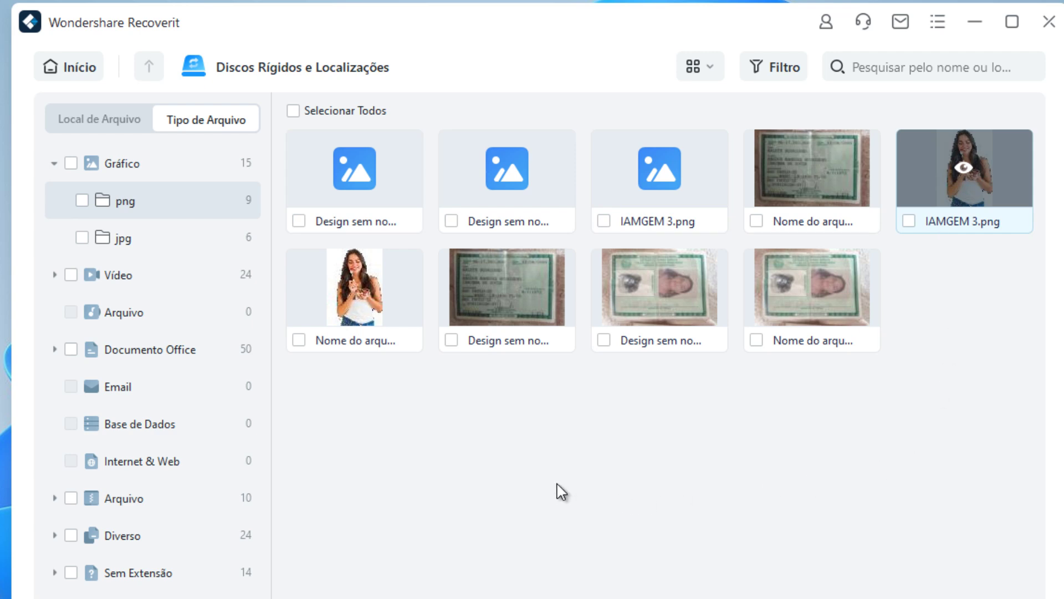
Step: Look through the mp4 and mkv folders of the Vídeo category and acknowledge the completed scan
{"action": "left_click", "coordinate": [116, 280]}
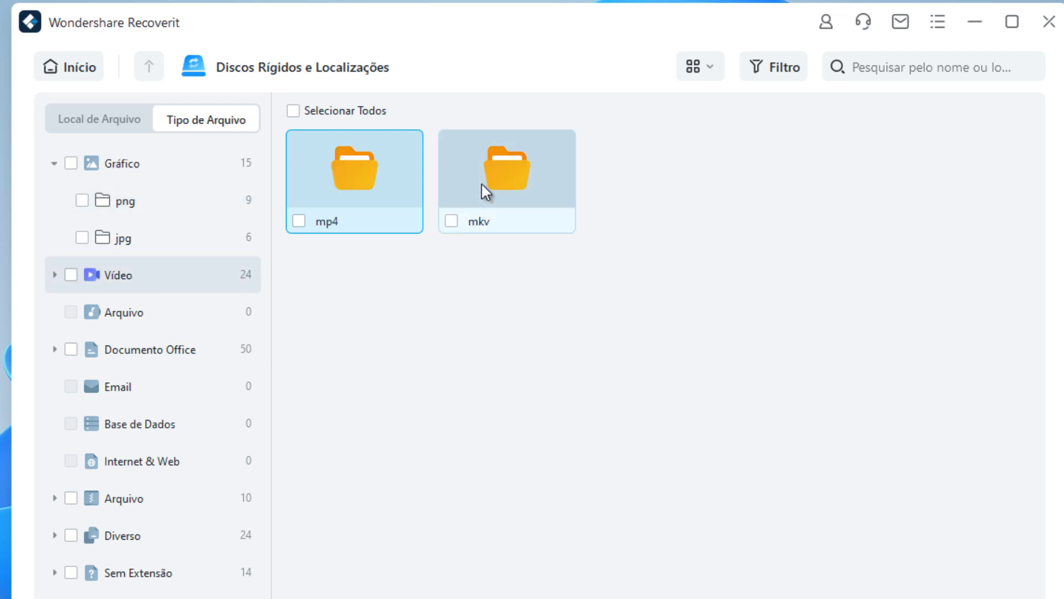
{"action": "double_click", "coordinate": [365, 177]}
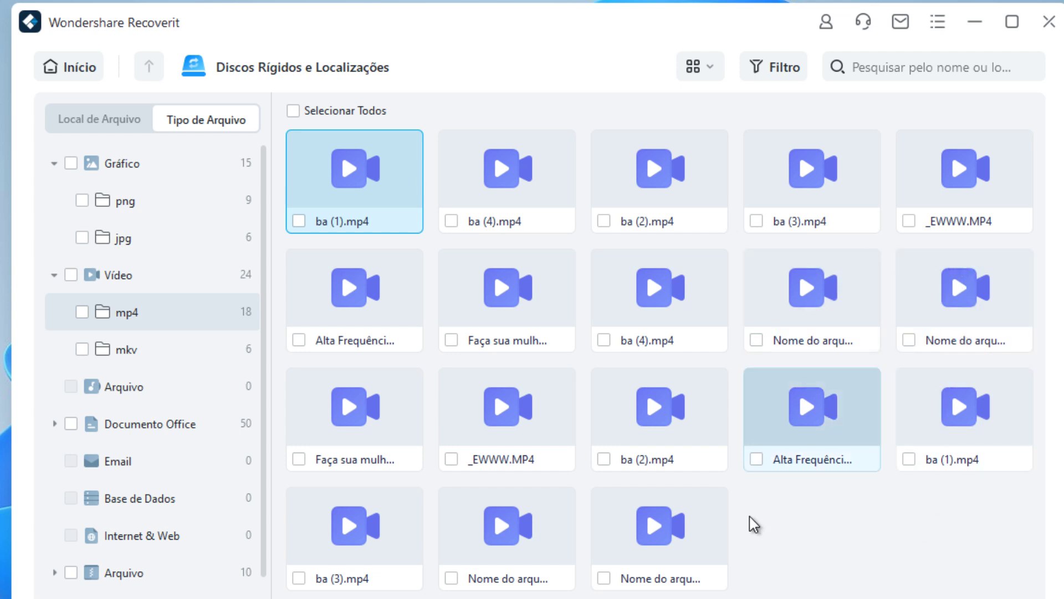
{"action": "key", "text": "BackSpace"}
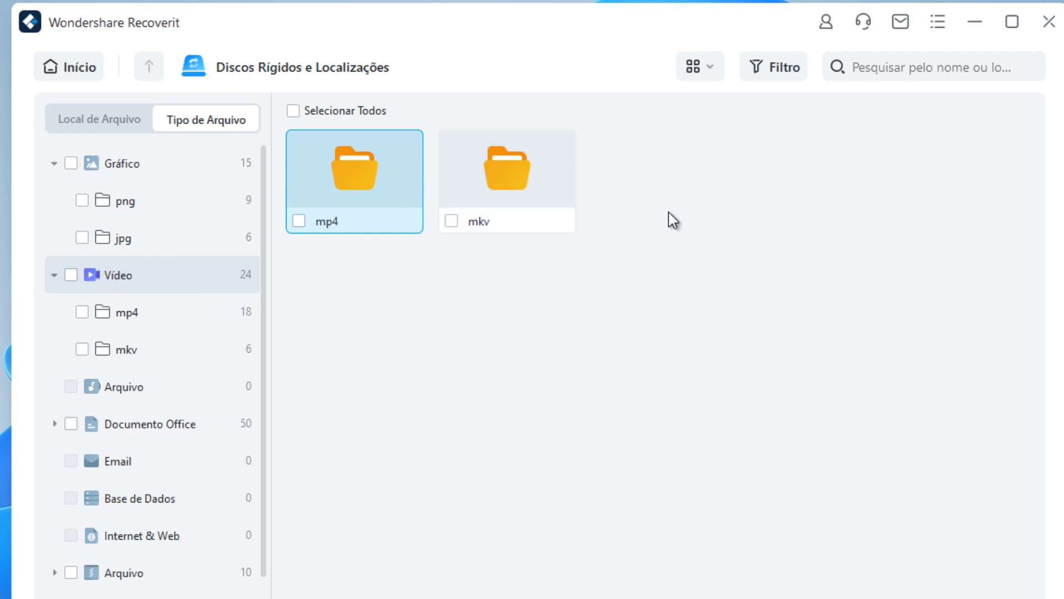
{"action": "double_click", "coordinate": [523, 165]}
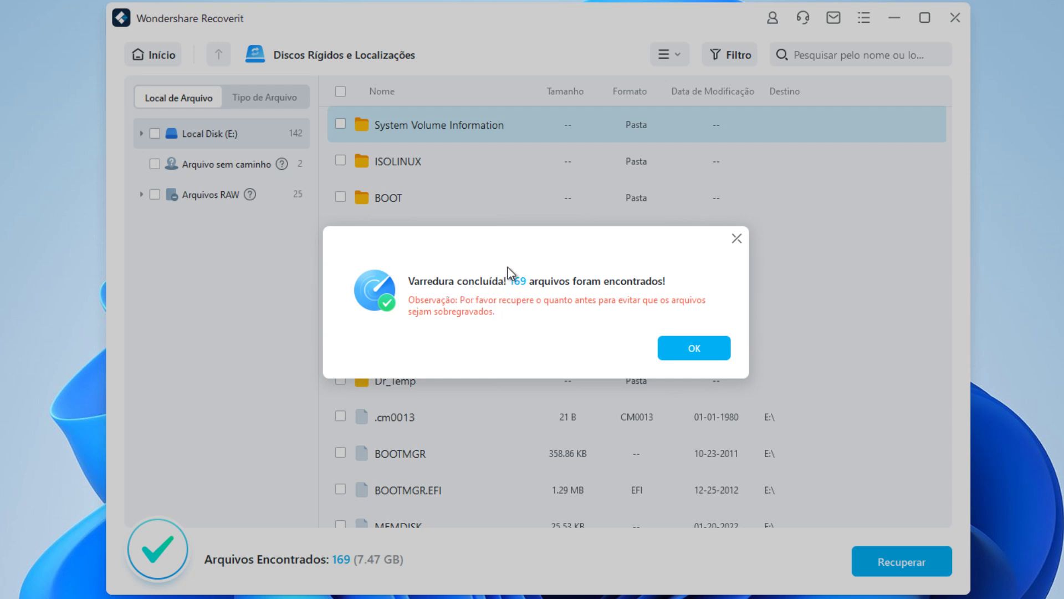
{"action": "left_click", "coordinate": [689, 351]}
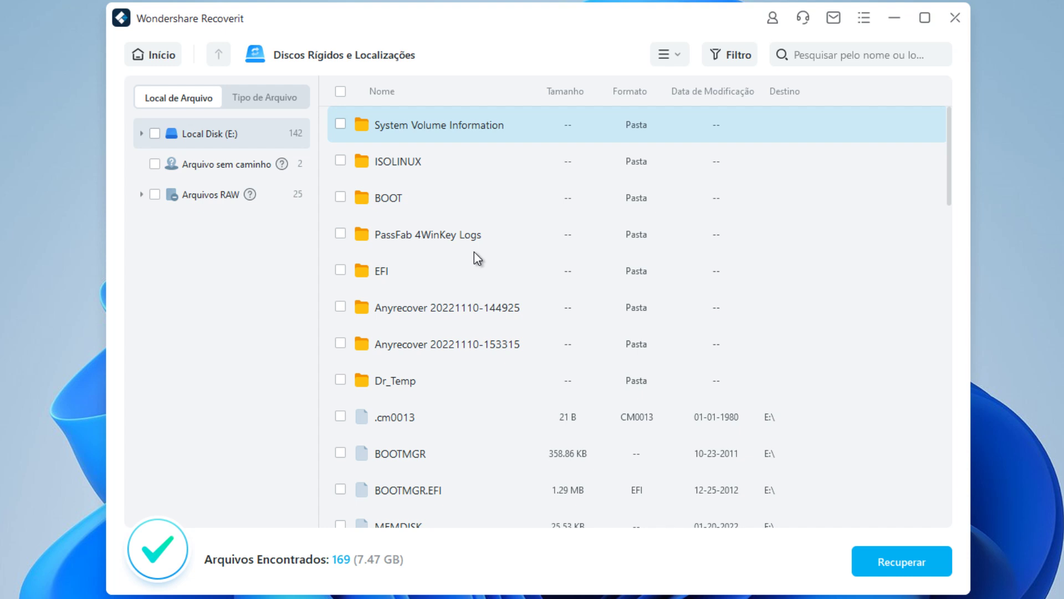
Step: Group the found files by type again and compare the contents of the mp4 and mkv video folders, ending on mkv
{"action": "left_click", "coordinate": [282, 105]}
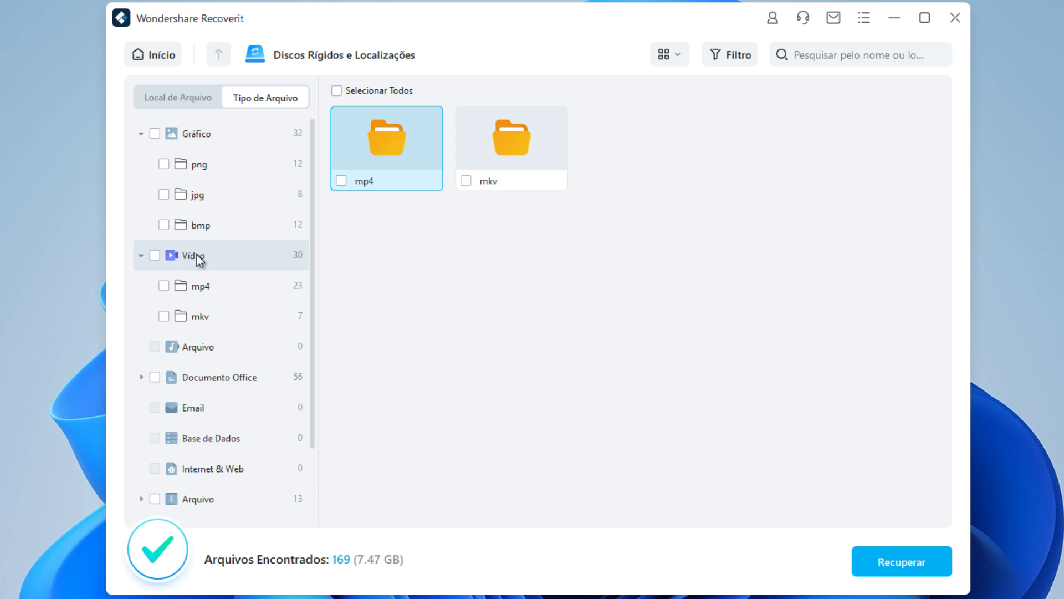
{"action": "double_click", "coordinate": [387, 133]}
{"action": "scroll", "coordinate": [897, 182], "scroll_direction": "down", "scroll_amount": 2}
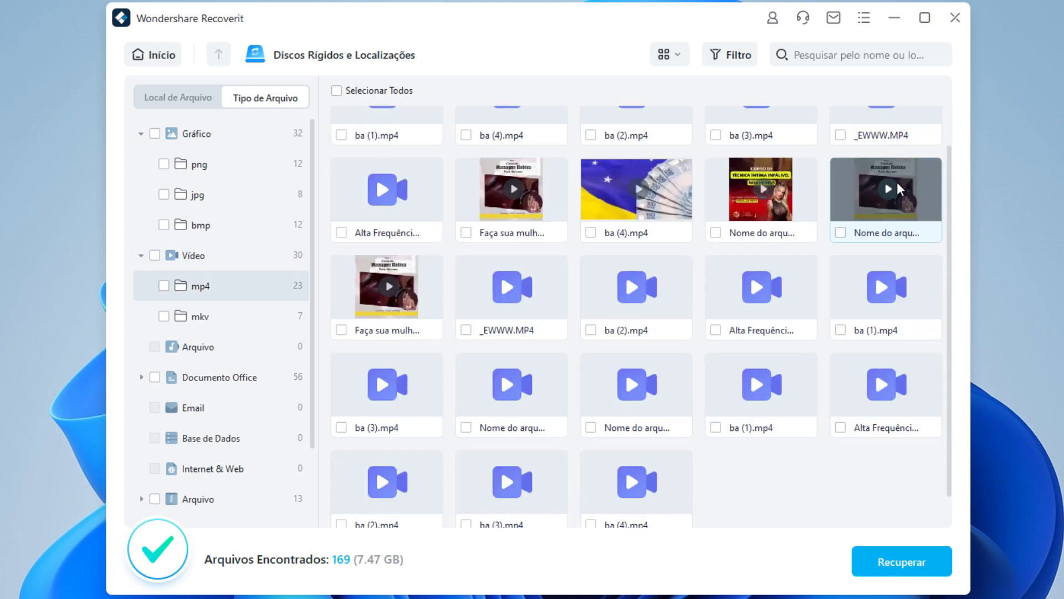
{"action": "scroll", "coordinate": [830, 455], "scroll_direction": "up", "scroll_amount": 2}
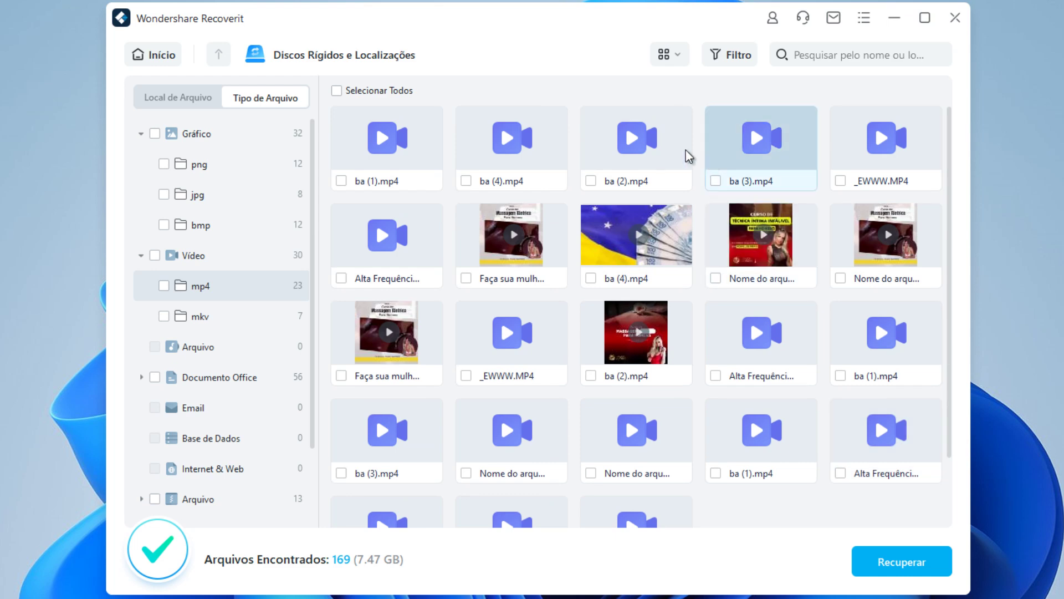
{"action": "scroll", "coordinate": [648, 307], "scroll_direction": "down", "scroll_amount": 2}
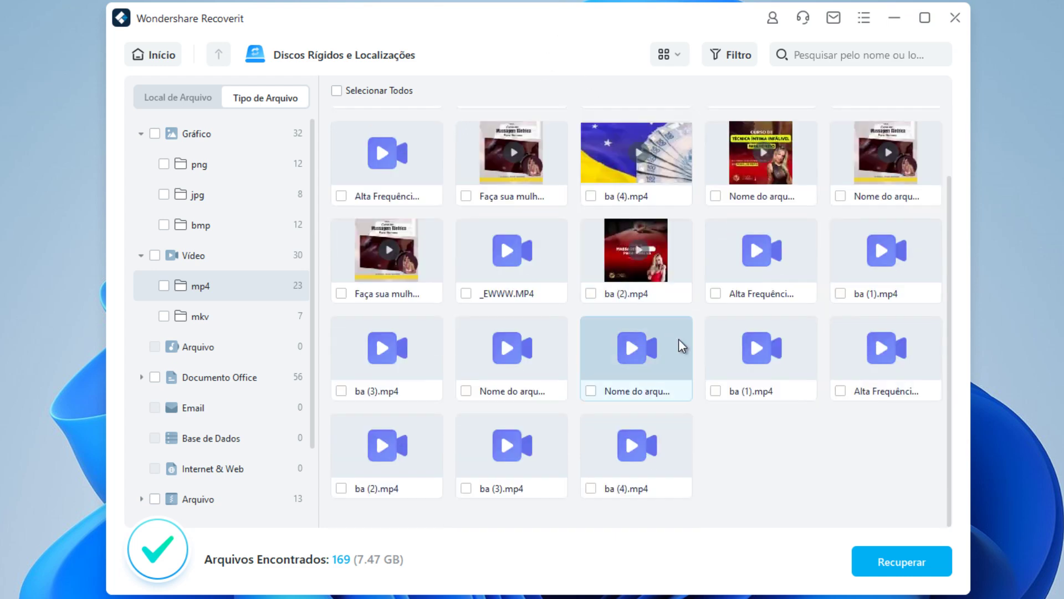
{"action": "left_click", "coordinate": [294, 316]}
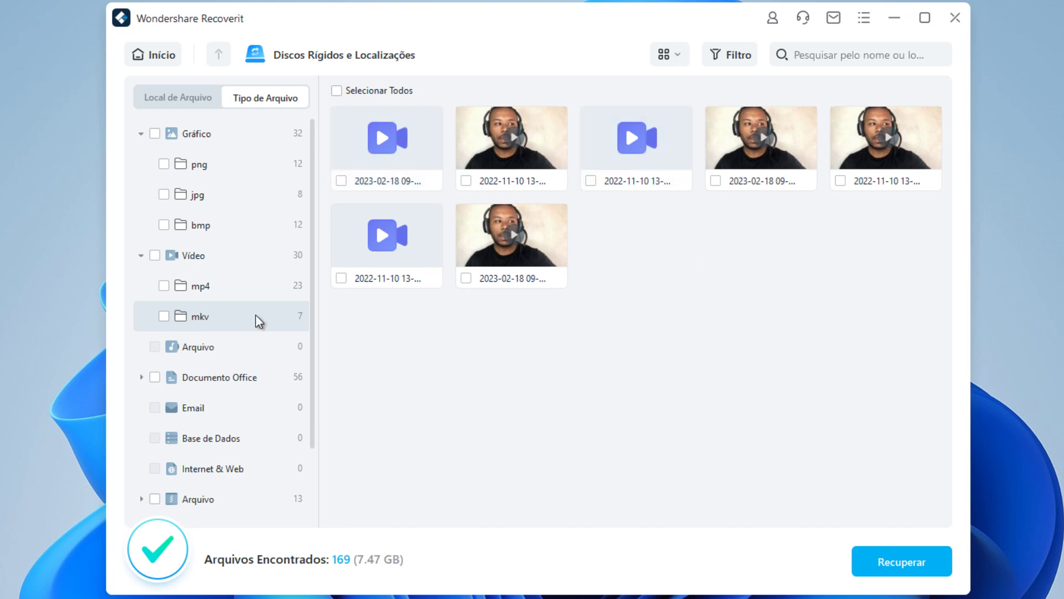
{"action": "left_click", "coordinate": [205, 288]}
{"action": "scroll", "coordinate": [733, 201], "scroll_direction": "down", "scroll_amount": 2}
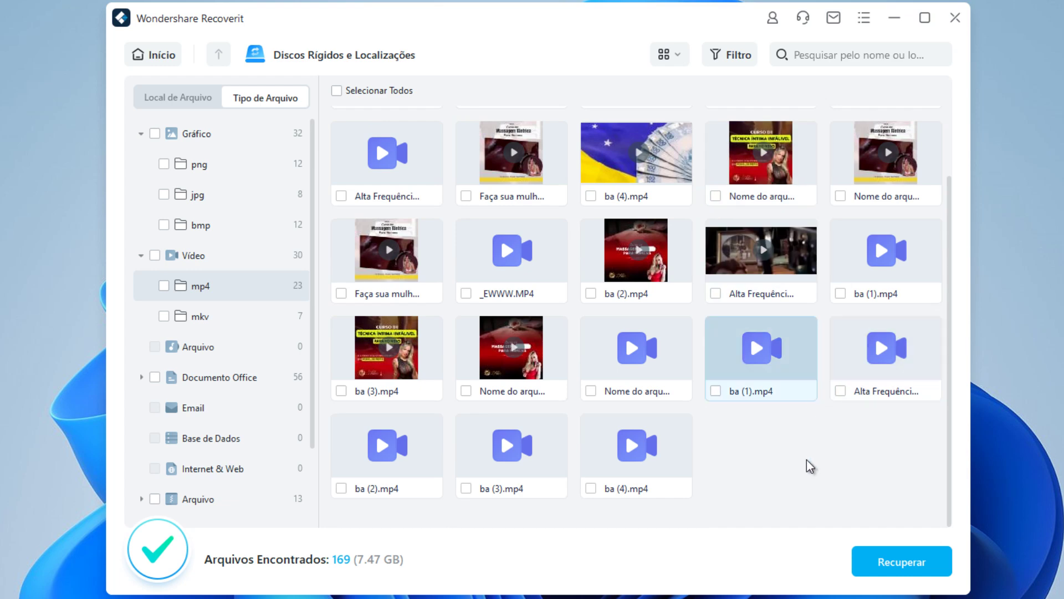
{"action": "left_click", "coordinate": [197, 317]}
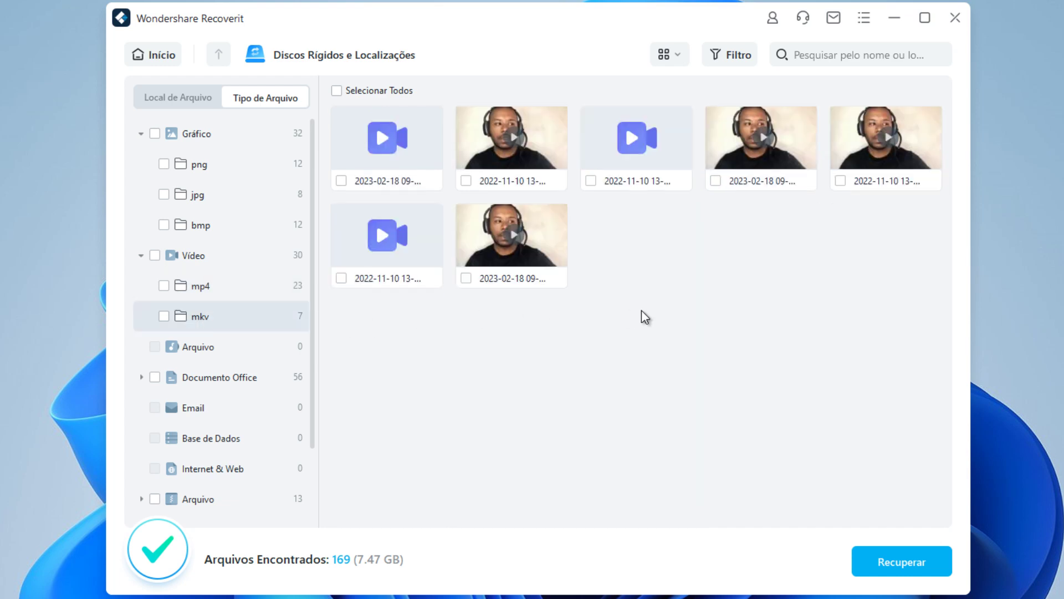
{"action": "left_click", "coordinate": [841, 181]}
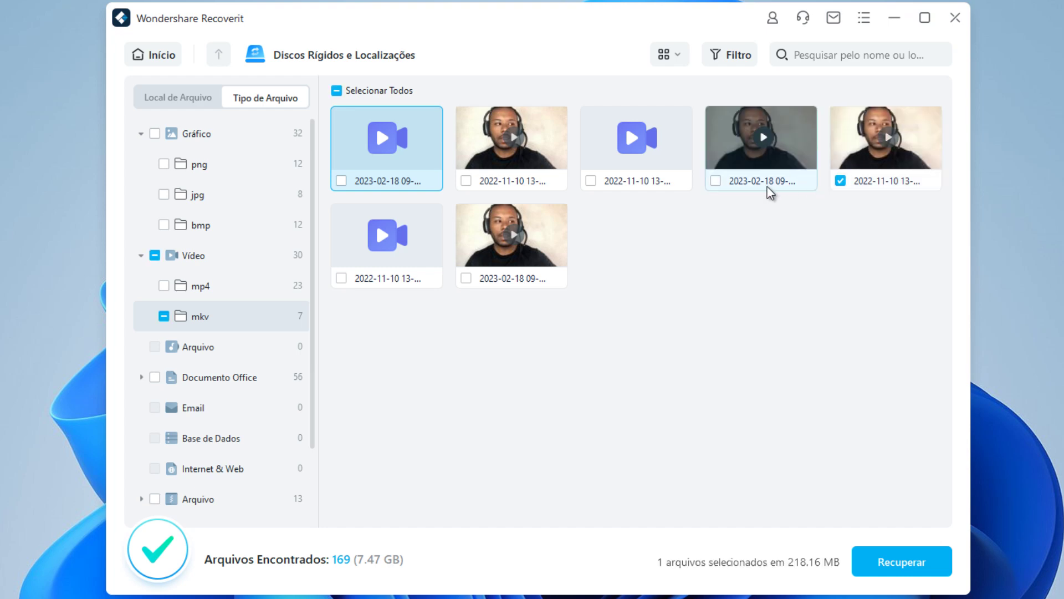
{"action": "left_click", "coordinate": [716, 180]}
{"action": "left_click", "coordinate": [716, 179]}
{"action": "left_click", "coordinate": [840, 181]}
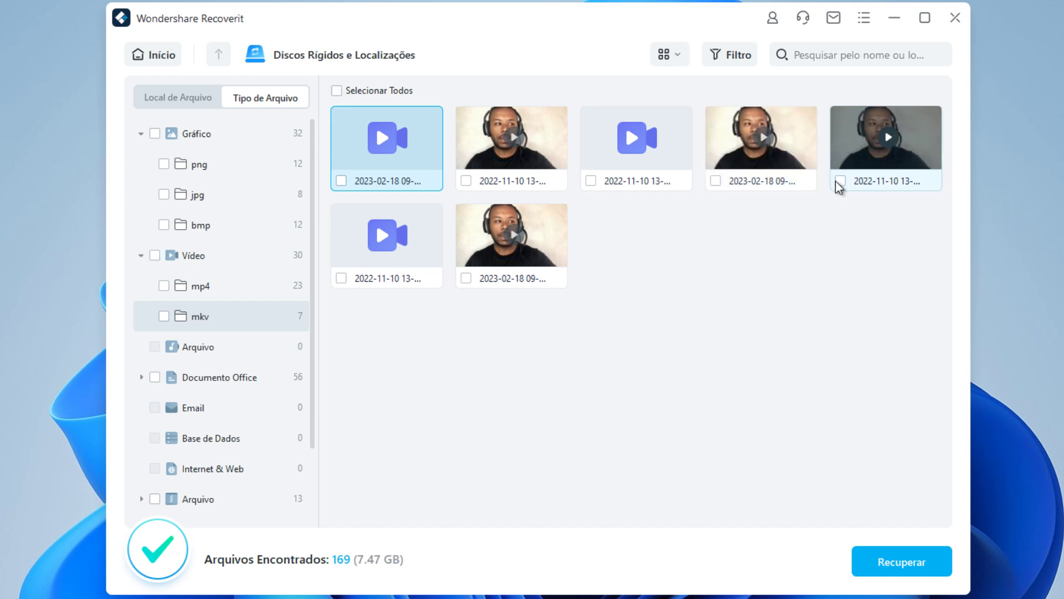
{"action": "left_click", "coordinate": [467, 182]}
{"action": "left_click", "coordinate": [467, 182]}
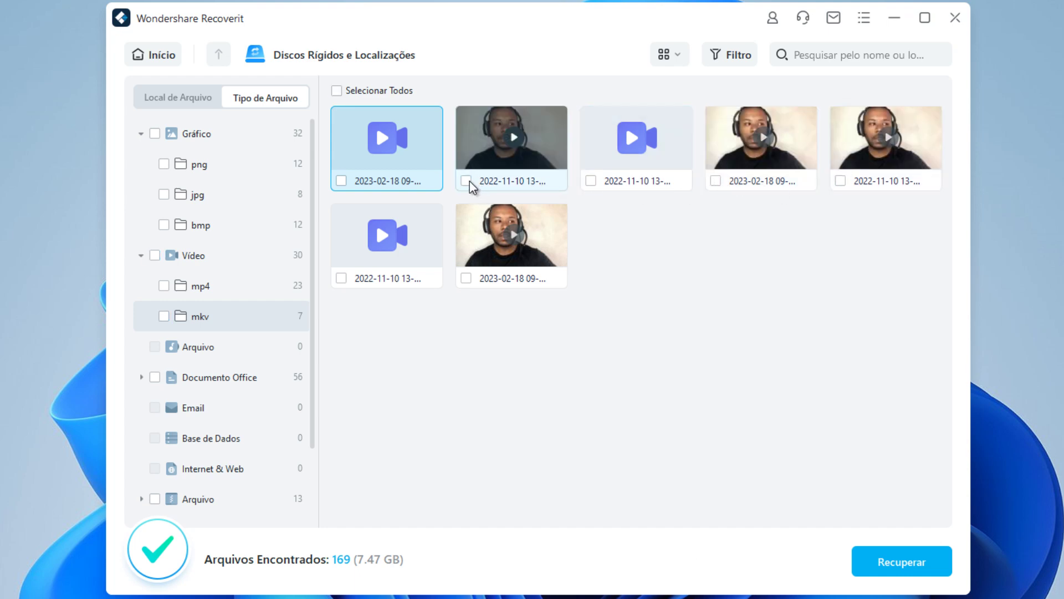
{"action": "left_click", "coordinate": [467, 278]}
{"action": "left_click", "coordinate": [466, 280]}
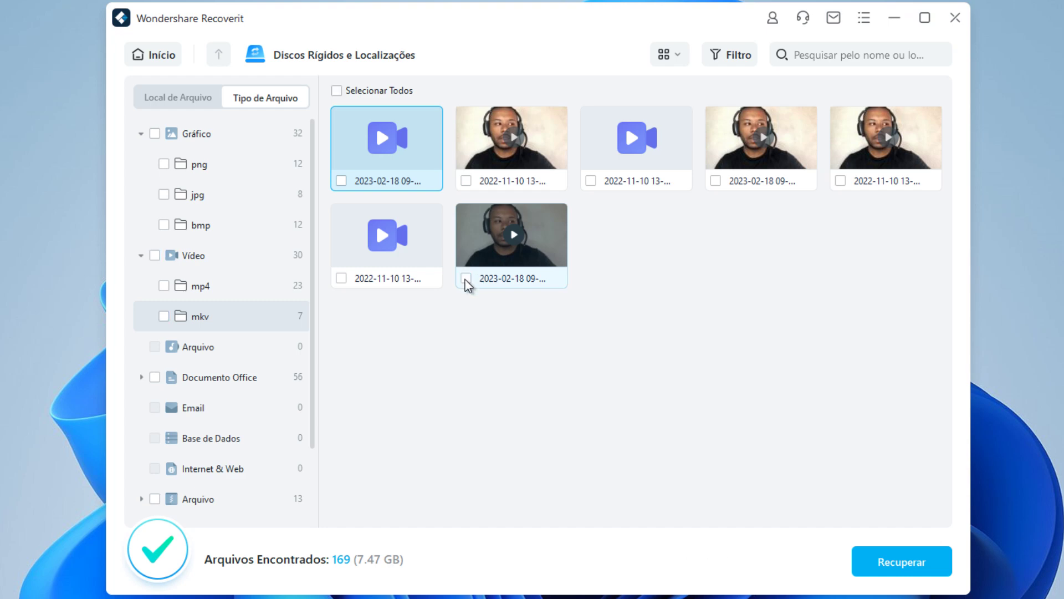
Step: Recover the 2023-02-18 mkv video in the second row to the Area de Trabalho folder on Disco Local(C:) and dismiss the completion notice
{"action": "left_click", "coordinate": [467, 278]}
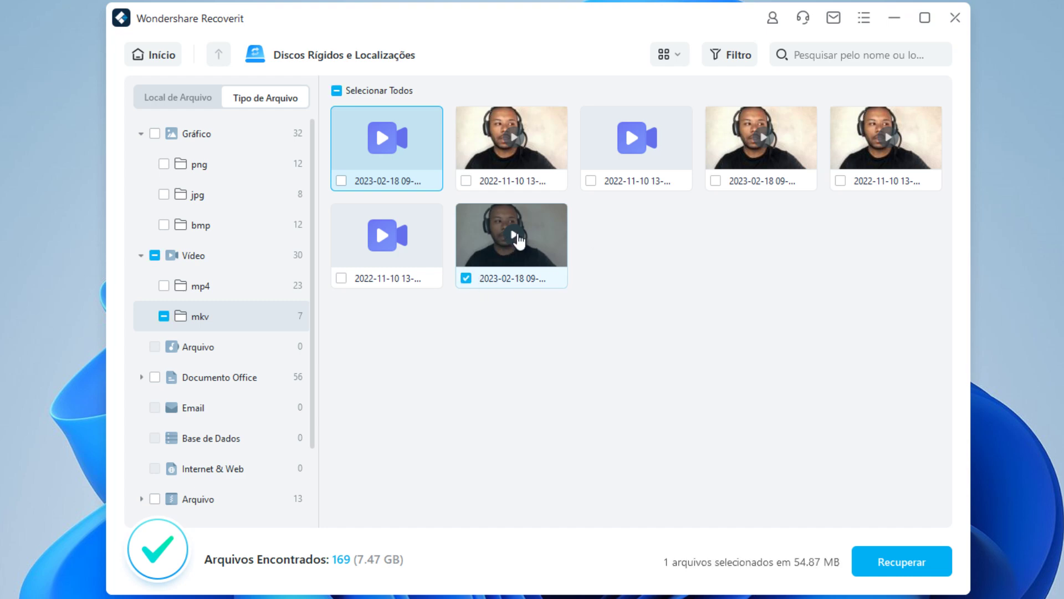
{"action": "left_click", "coordinate": [899, 558]}
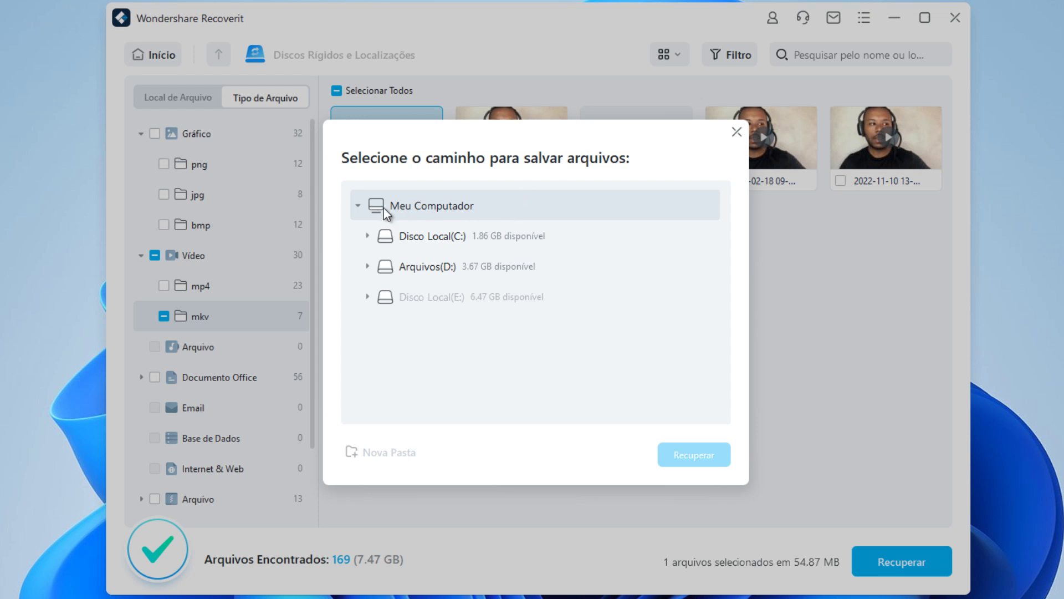
{"action": "left_click", "coordinate": [358, 206]}
{"action": "left_click", "coordinate": [358, 206]}
{"action": "left_click", "coordinate": [366, 235]}
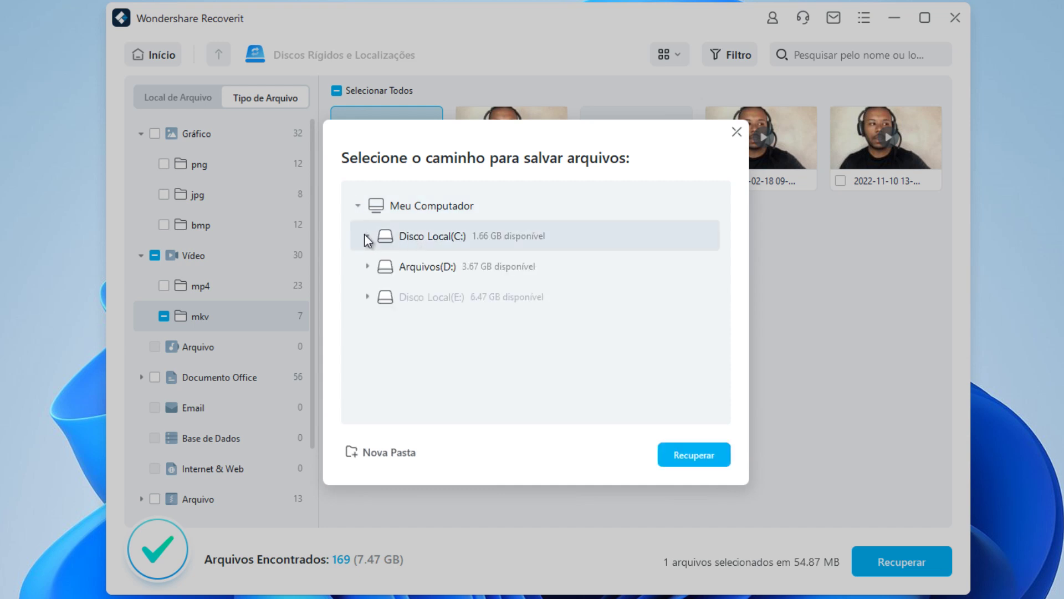
{"action": "left_click", "coordinate": [367, 236]}
{"action": "scroll", "coordinate": [367, 234], "scroll_direction": "down", "scroll_amount": 3}
{"action": "left_click", "coordinate": [401, 266]}
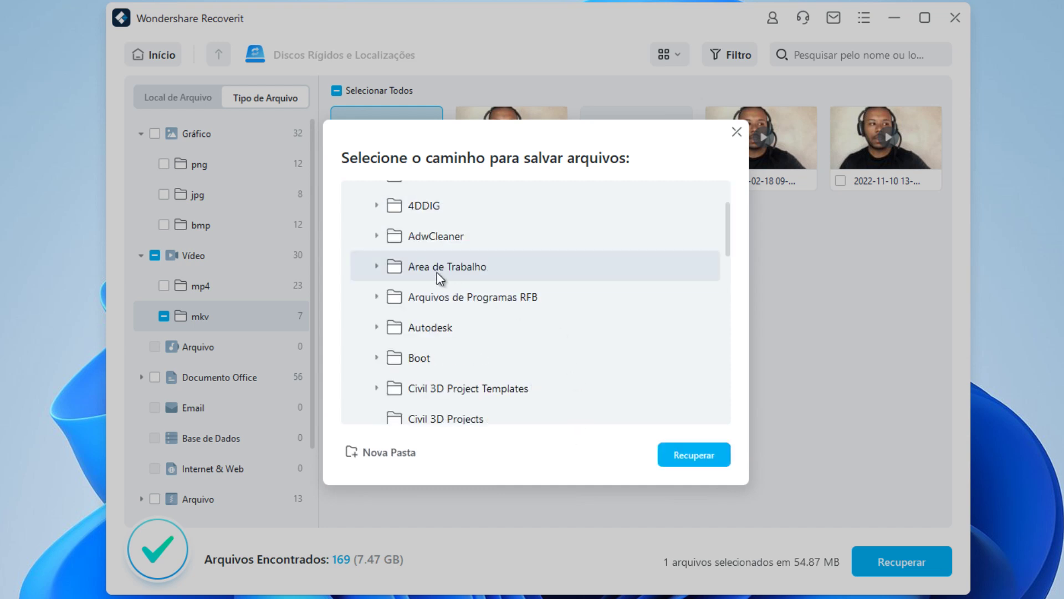
{"action": "left_click", "coordinate": [698, 454]}
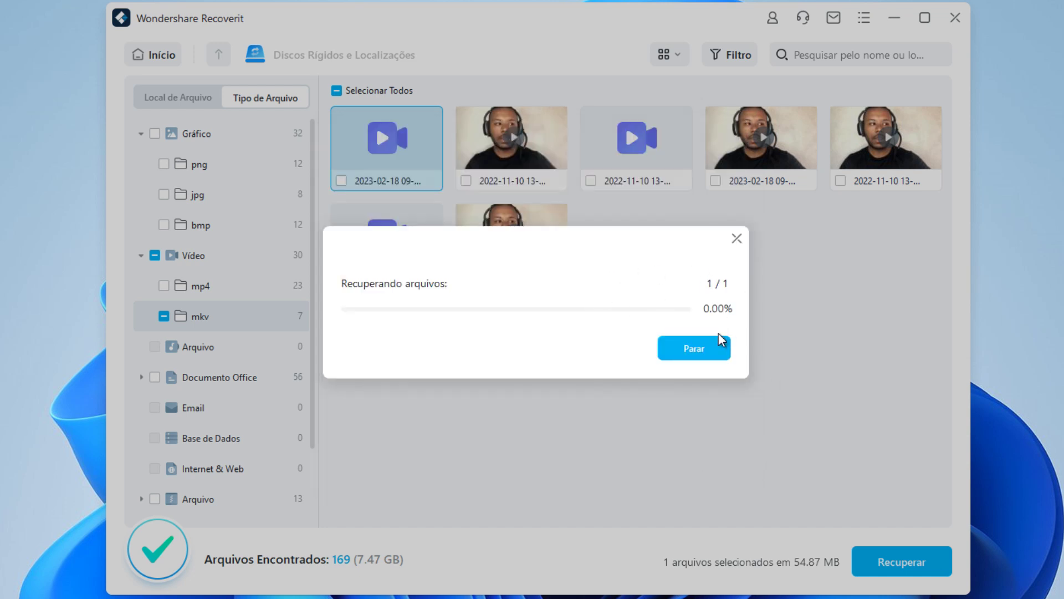
{"action": "left_click", "coordinate": [711, 345]}
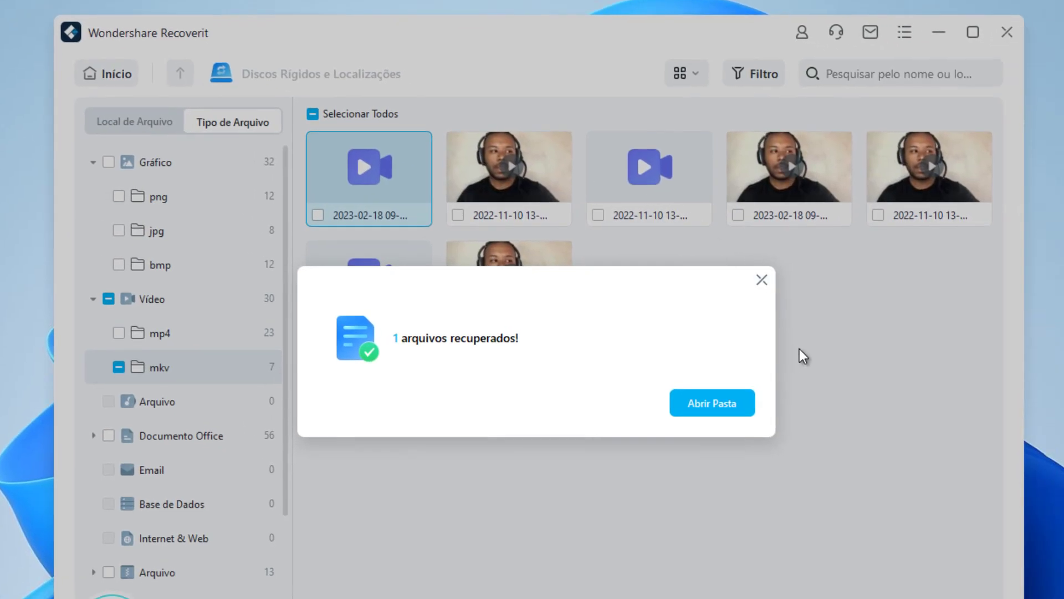
{"action": "left_click", "coordinate": [761, 279]}
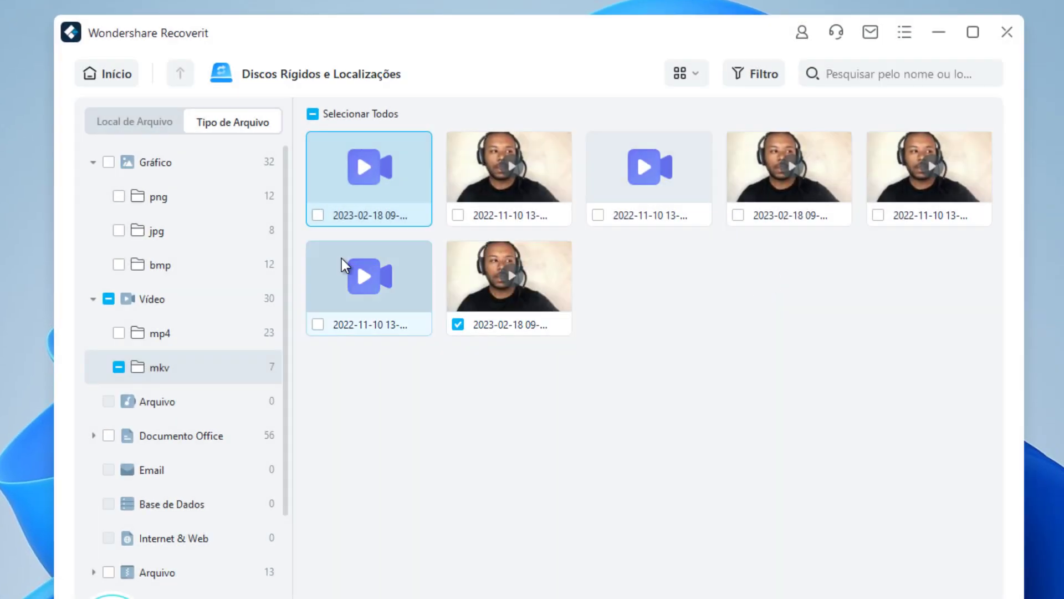
Step: Select IAMGEM 3.png in the second row of the png folder and recover it to the Area de Trabalho folder
{"action": "left_click", "coordinate": [156, 197]}
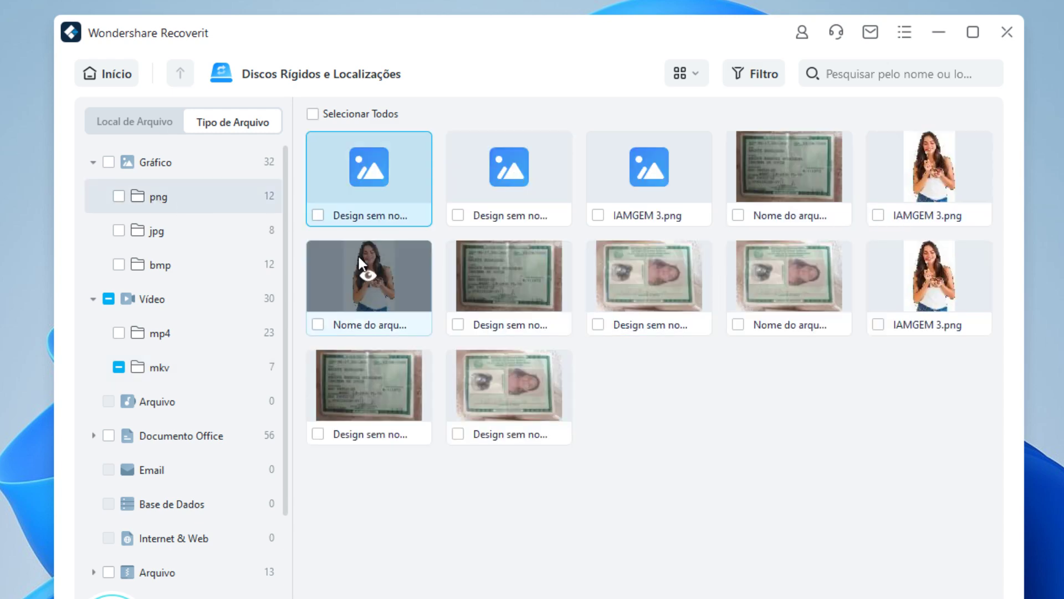
{"action": "left_click", "coordinate": [177, 162]}
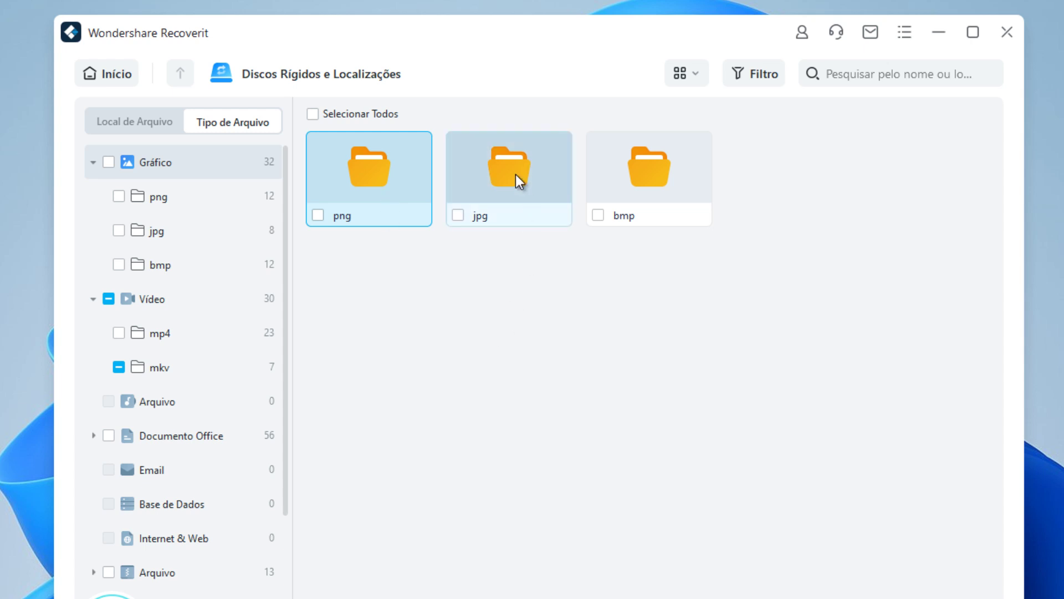
{"action": "double_click", "coordinate": [364, 171]}
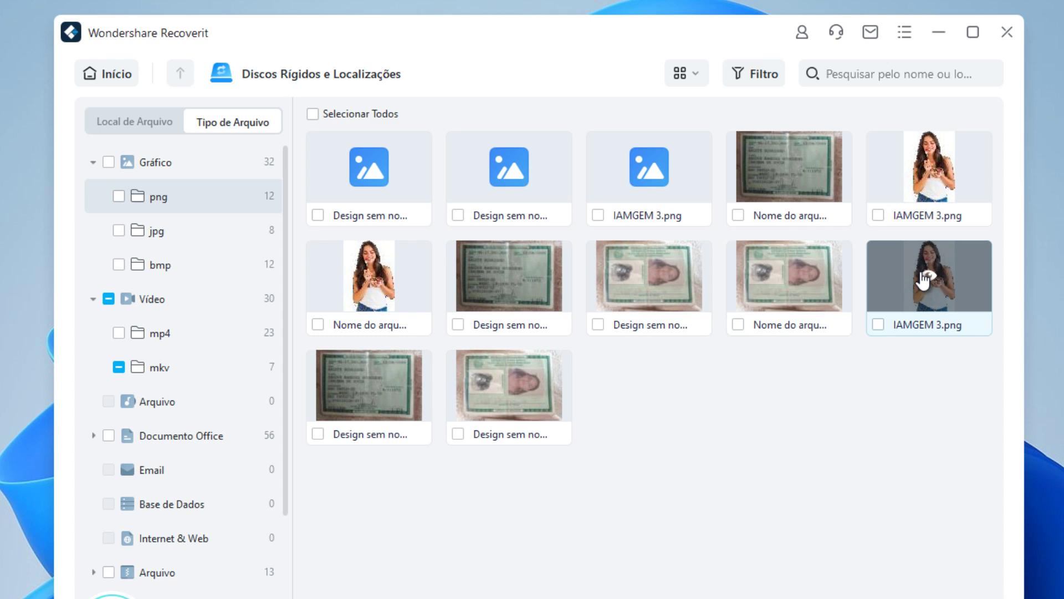
{"action": "left_click", "coordinate": [878, 325]}
{"action": "left_click", "coordinate": [942, 592]}
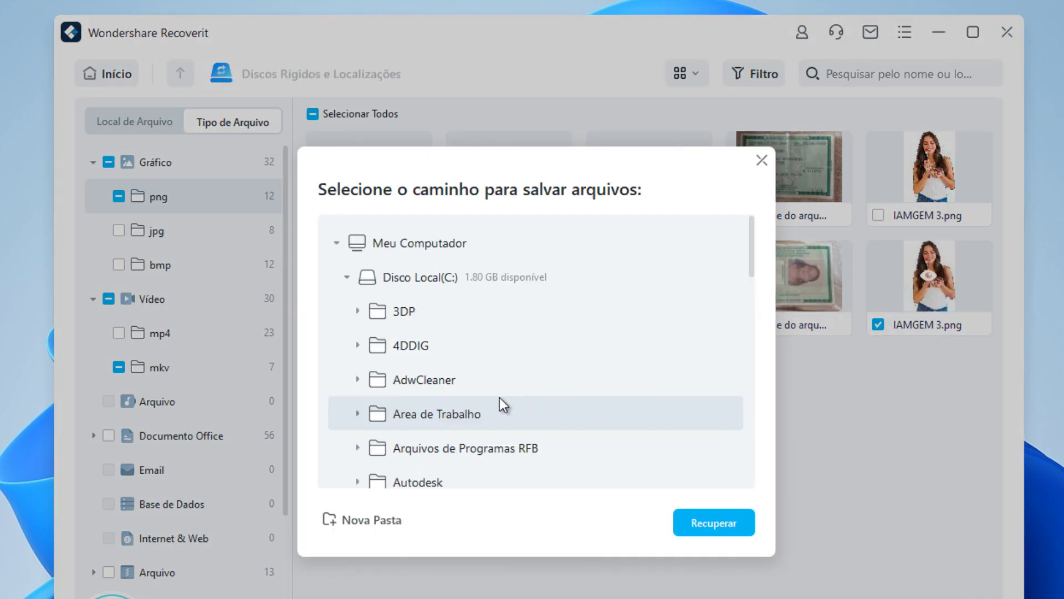
{"action": "left_click", "coordinate": [727, 527]}
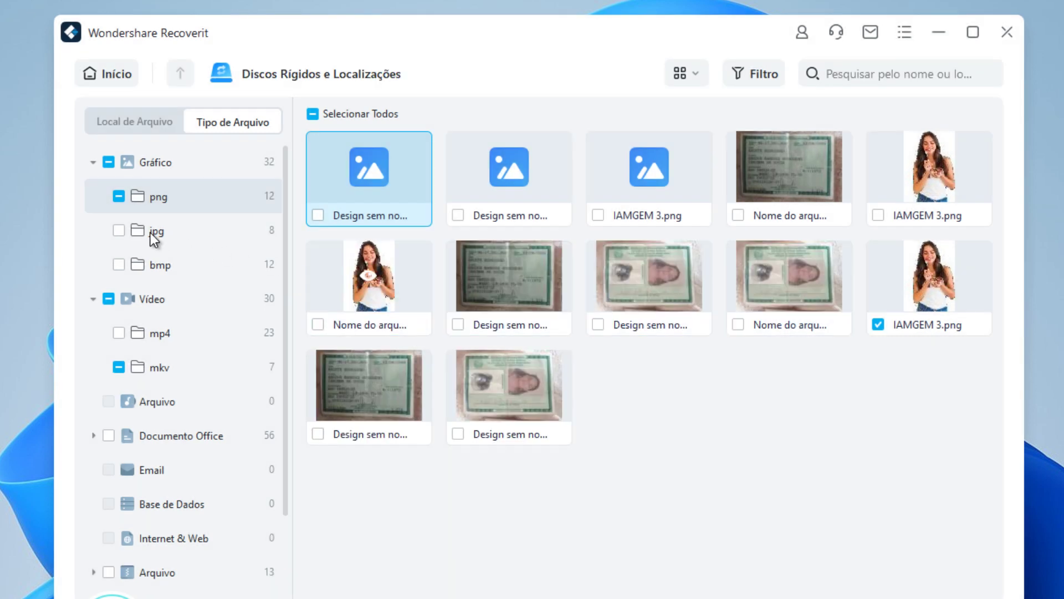
Step: Select the two _MAFGEM2.JPG images that have thumbnails in the jpg folder and recover them along with the files already selected
{"action": "left_click", "coordinate": [151, 232]}
{"action": "mouse_move", "coordinate": [683, 190]}
{"action": "left_click", "coordinate": [597, 215]}
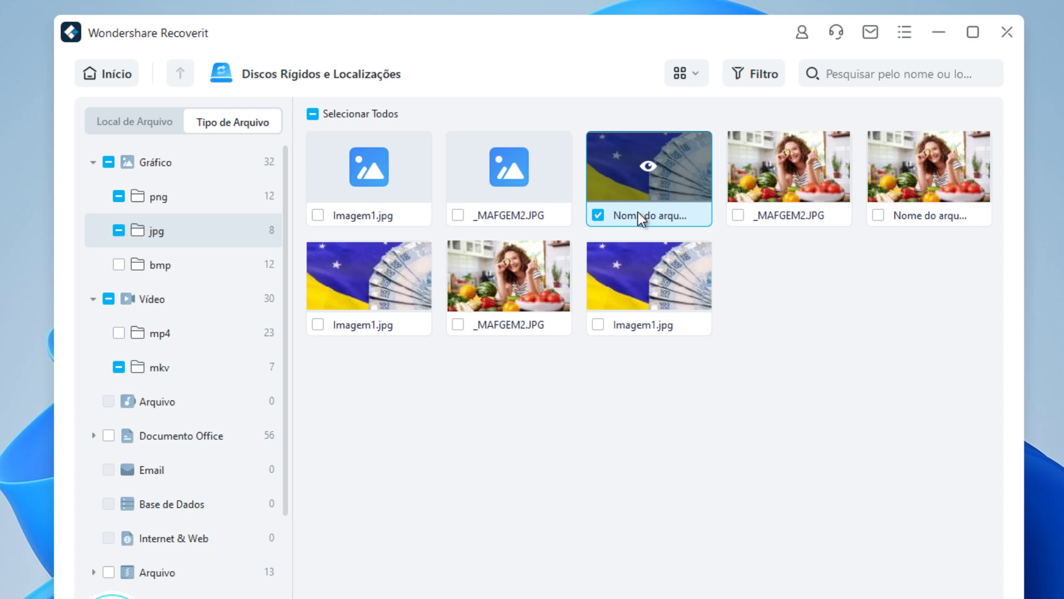
{"action": "left_click", "coordinate": [597, 215]}
{"action": "left_click", "coordinate": [458, 326]}
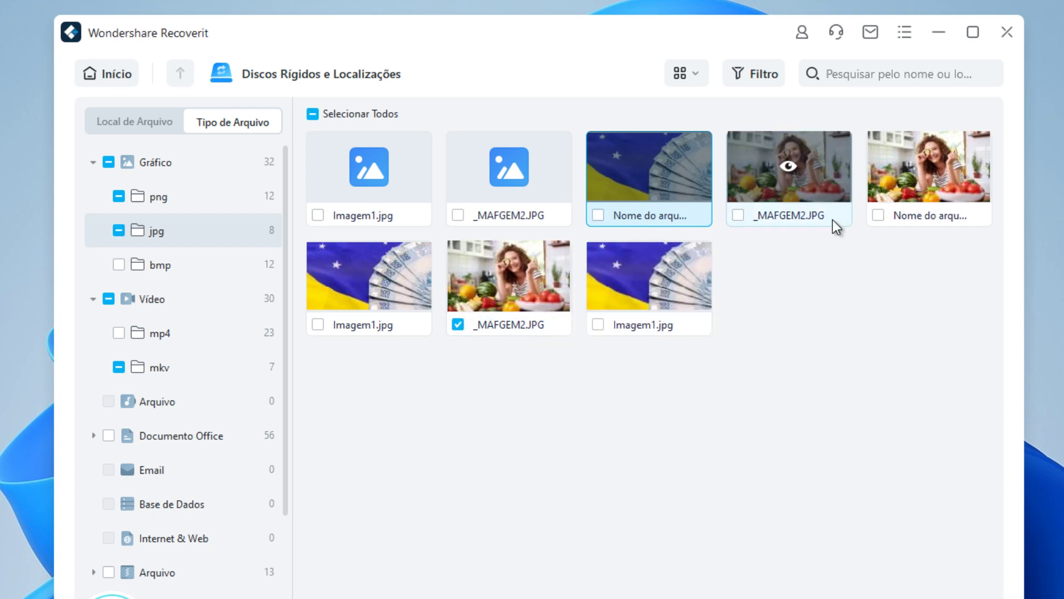
{"action": "left_click", "coordinate": [738, 215]}
{"action": "left_click", "coordinate": [937, 594]}
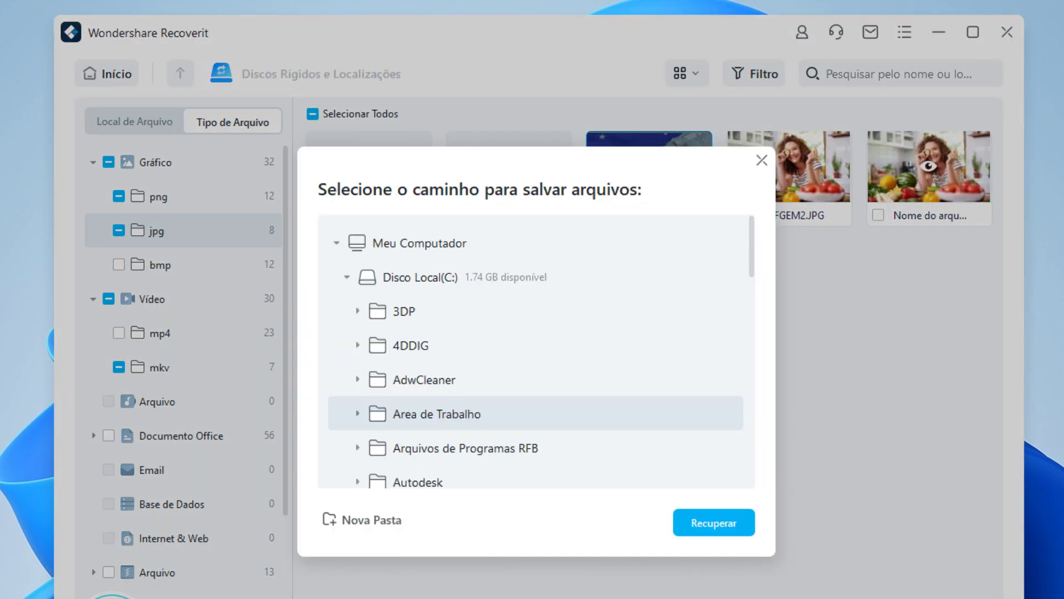
{"action": "left_click", "coordinate": [596, 482]}
{"action": "left_click", "coordinate": [714, 522]}
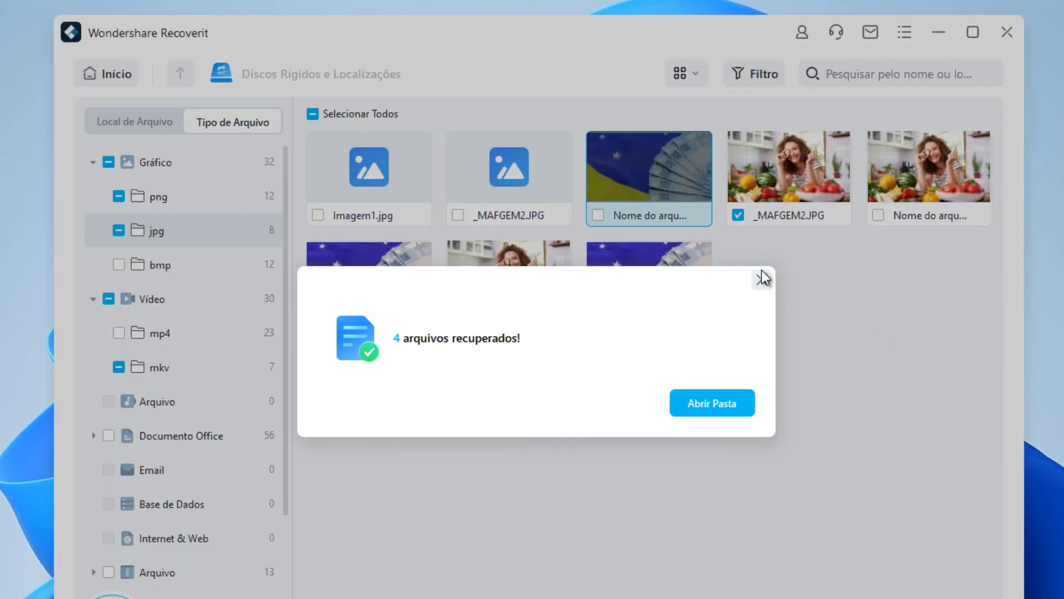
{"action": "left_click", "coordinate": [762, 275]}
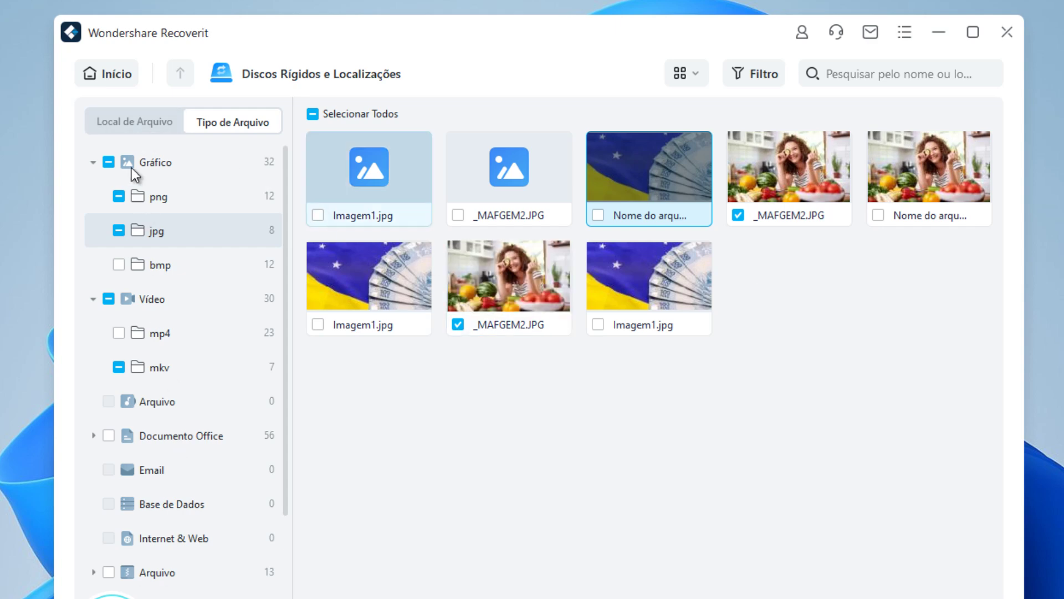
Step: Review the results by file location, dismiss the update offer, and look at the Gráfico and Vídeo categories by file type
{"action": "left_click", "coordinate": [134, 124]}
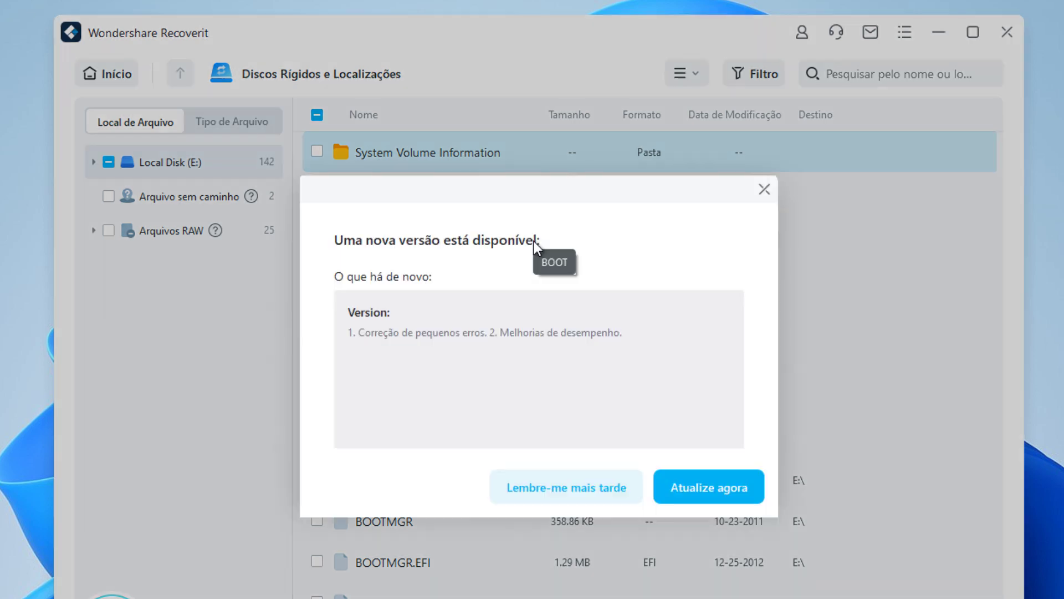
{"action": "left_click", "coordinate": [764, 190]}
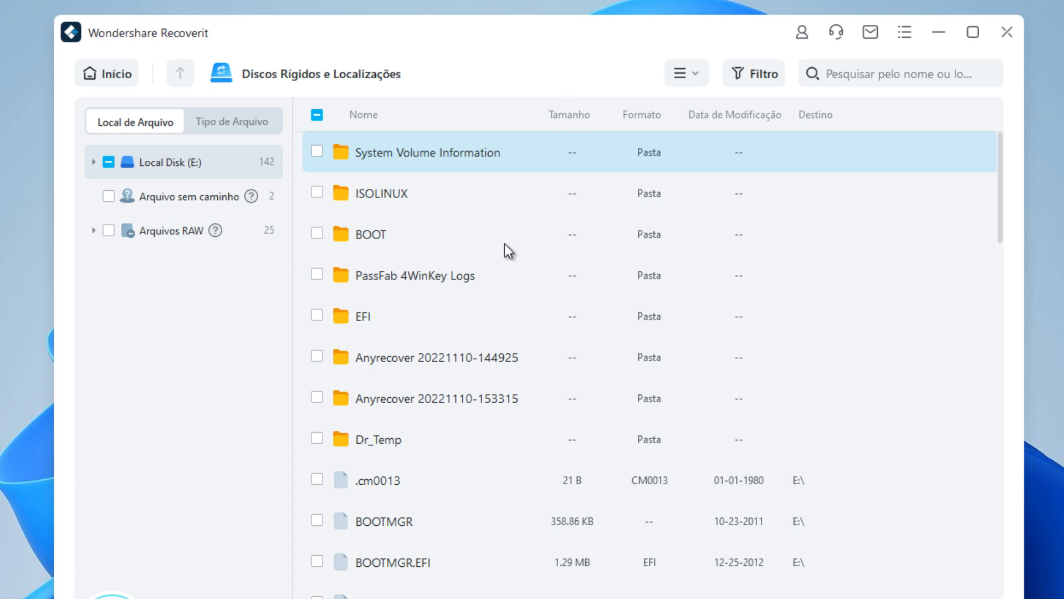
{"action": "left_click", "coordinate": [210, 124]}
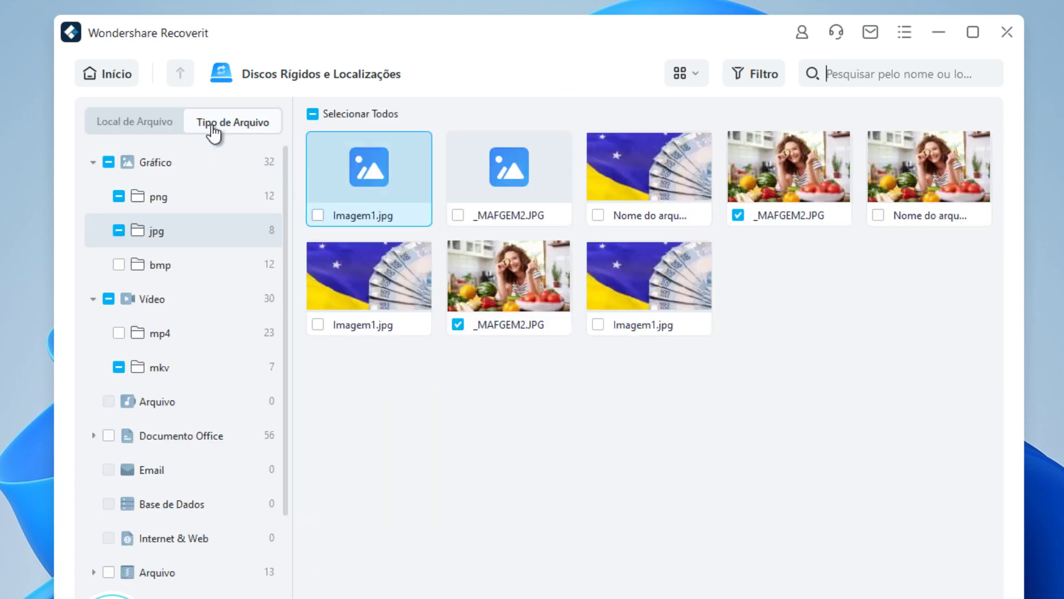
{"action": "left_click", "coordinate": [155, 160]}
{"action": "left_click", "coordinate": [157, 298]}
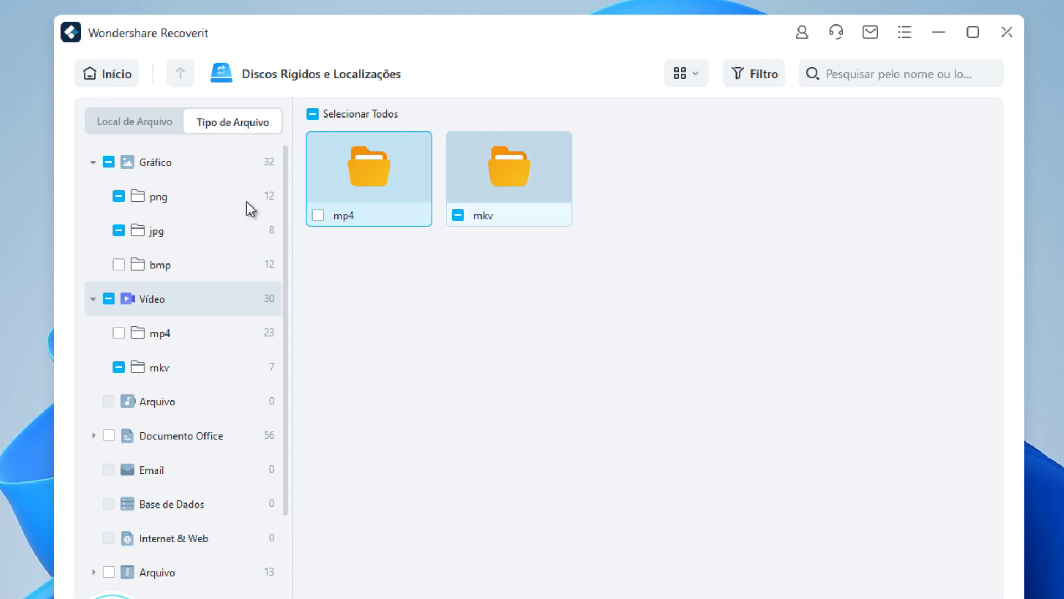
Step: Leave the scan results and choose Disco Local(E:) for Recuperação aprimorada of lost videos and photos
{"action": "left_click", "coordinate": [140, 126]}
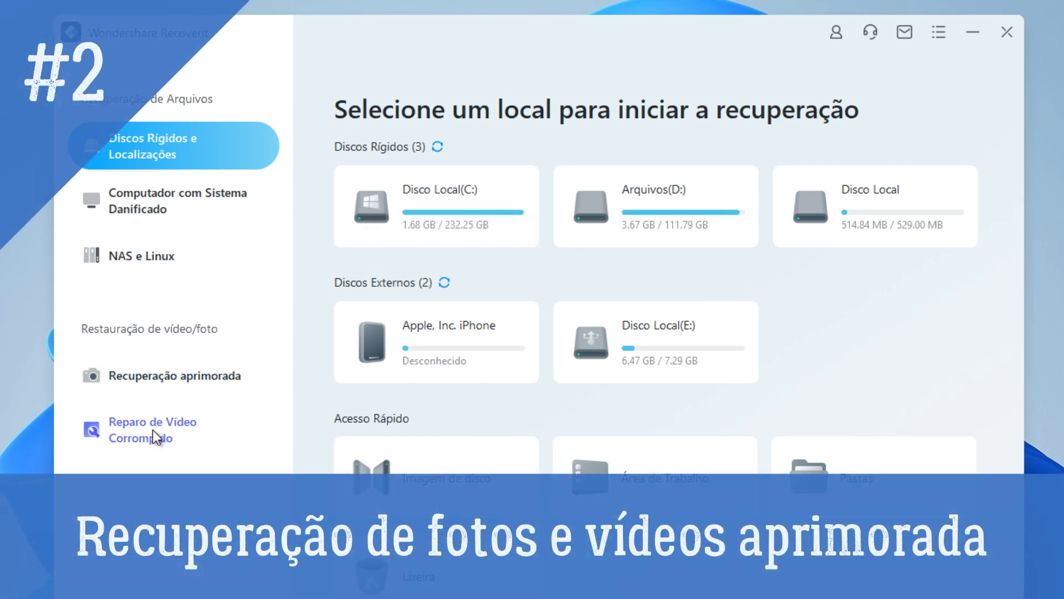
{"action": "left_click", "coordinate": [171, 379]}
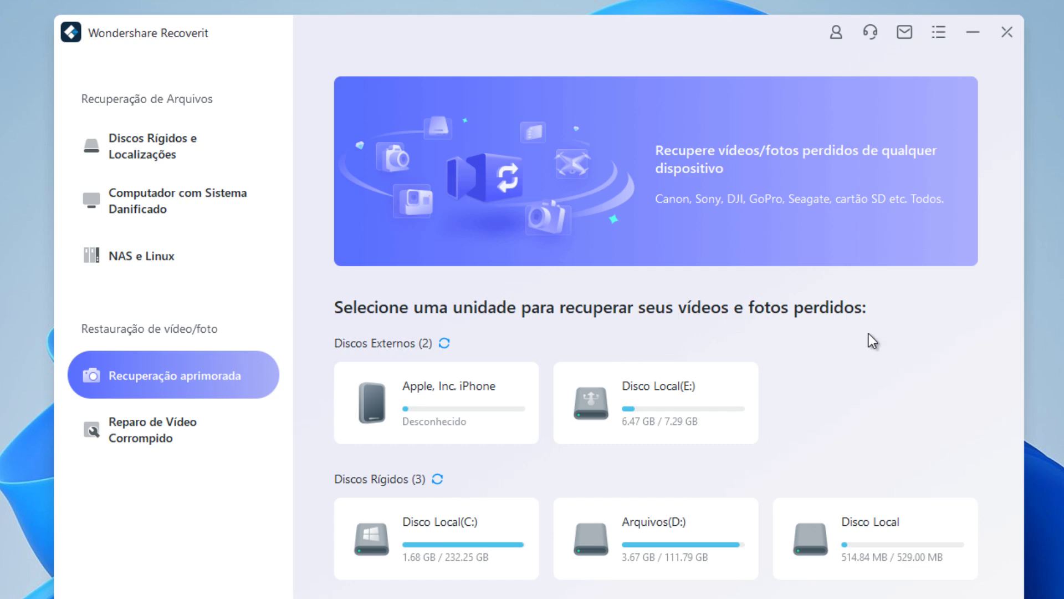
{"action": "left_click", "coordinate": [672, 399]}
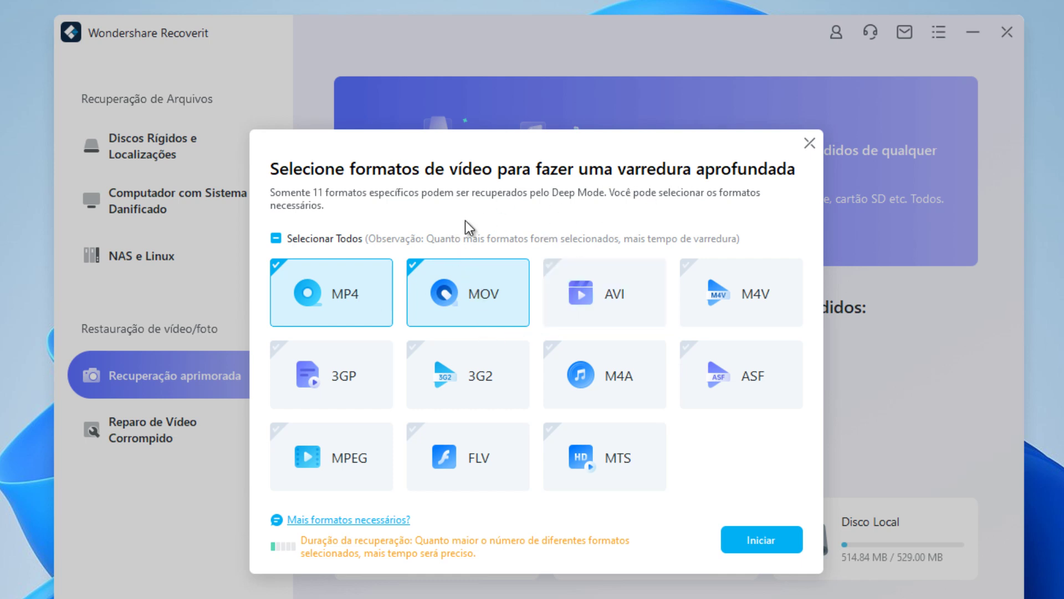
Step: Start the enhanced recovery scan of Disco Local(E:) with only the MP4 video format selected and dismiss the Quick Scan notice
{"action": "key", "text": "Escape"}
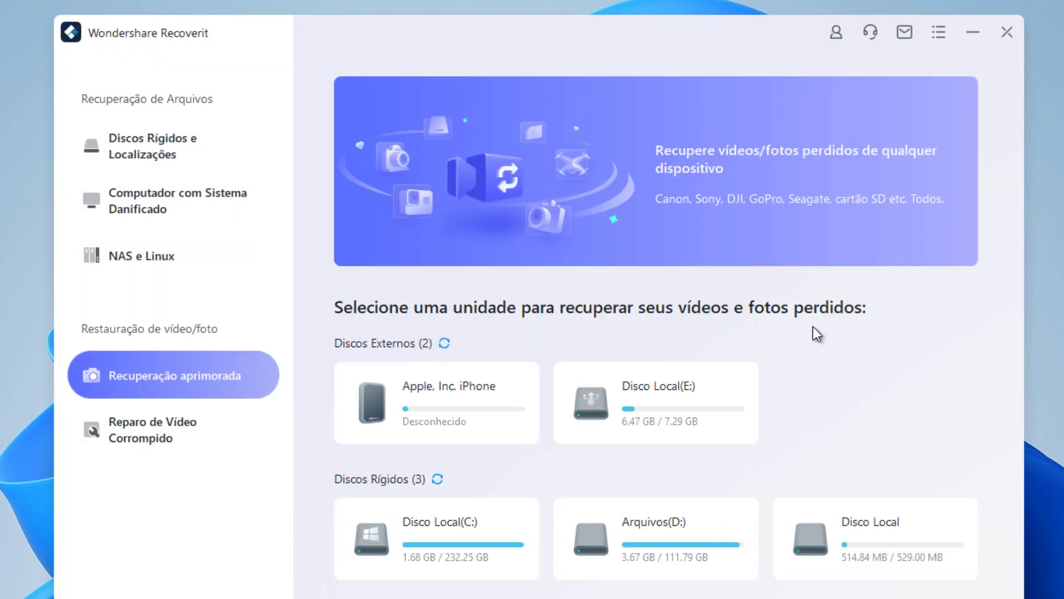
{"action": "left_click", "coordinate": [683, 396]}
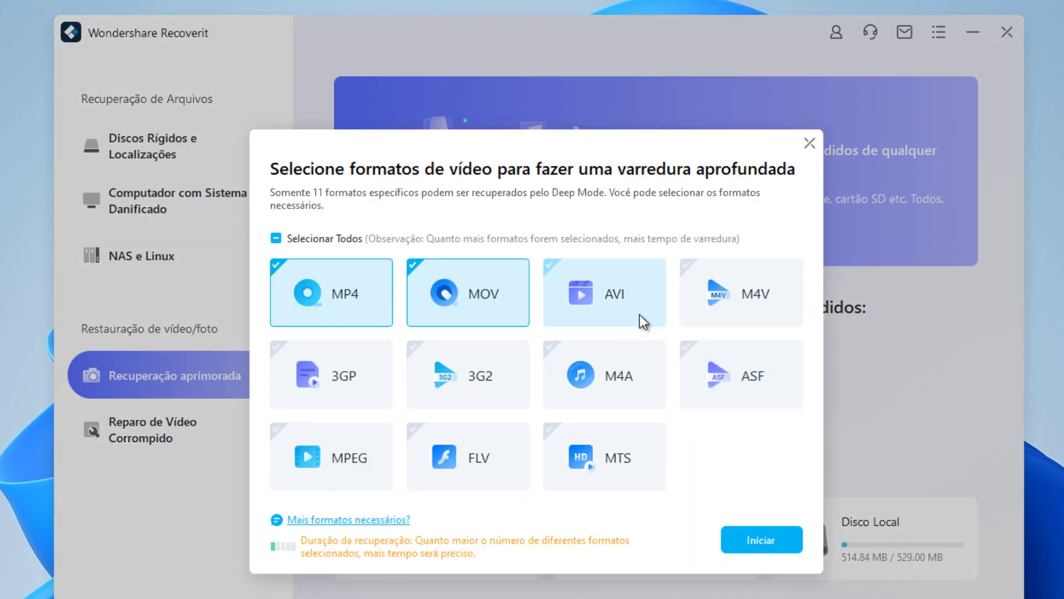
{"action": "left_click", "coordinate": [411, 267]}
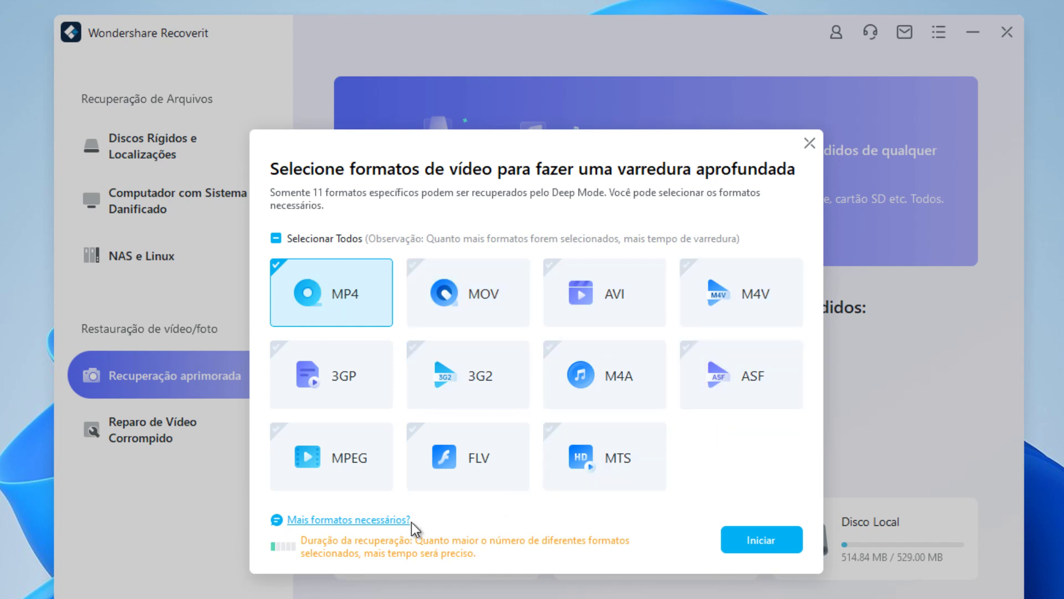
{"action": "left_click", "coordinate": [770, 542]}
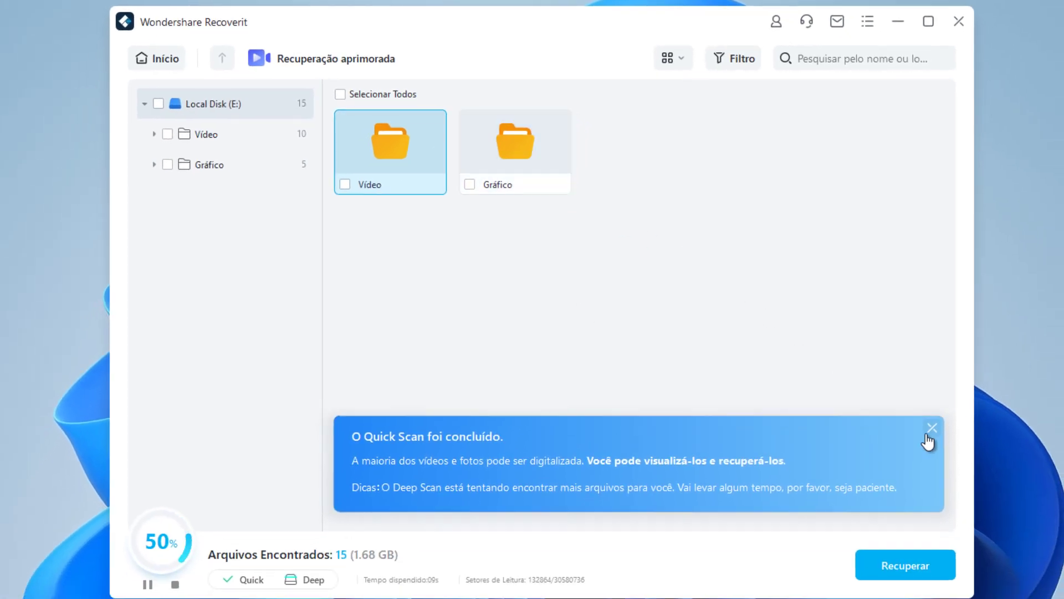
{"action": "left_click", "coordinate": [931, 427]}
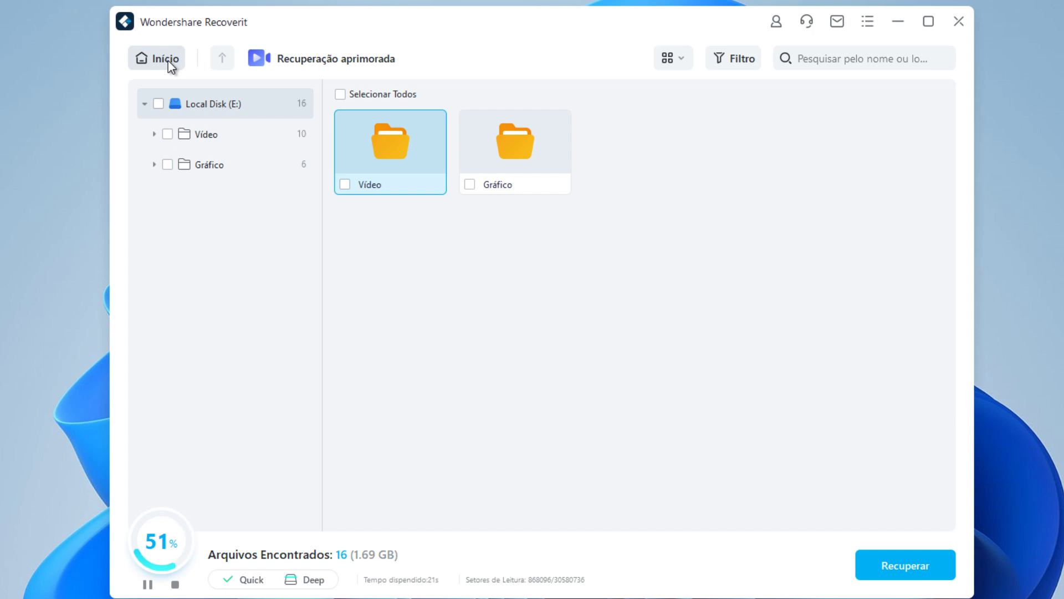
Step: Look through the png folder under Gráfico > Outras fotos in the enhanced scan results and leave the scan
{"action": "double_click", "coordinate": [501, 165]}
{"action": "double_click", "coordinate": [395, 146]}
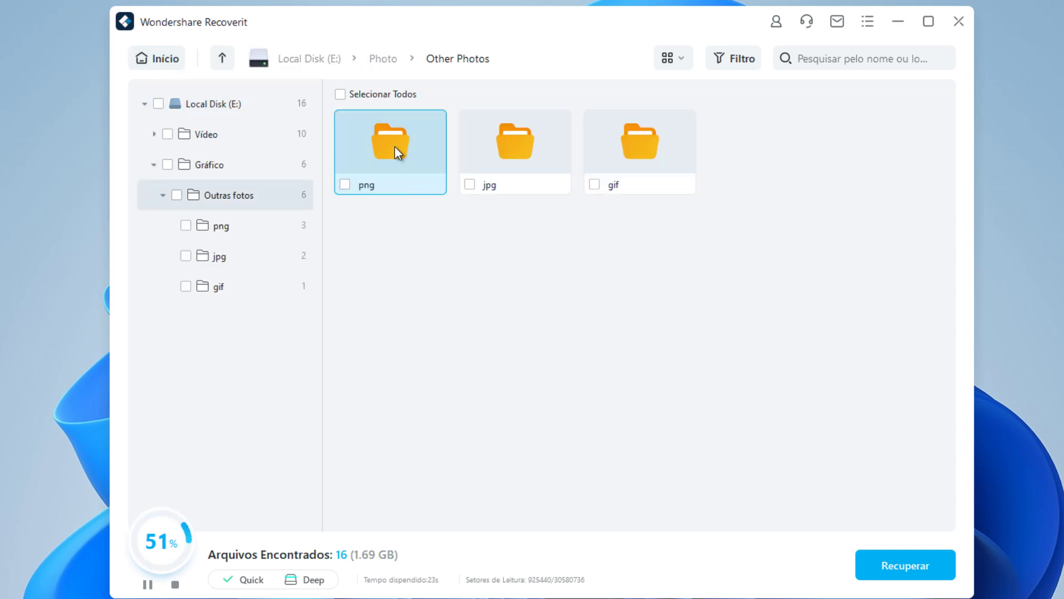
{"action": "double_click", "coordinate": [396, 142]}
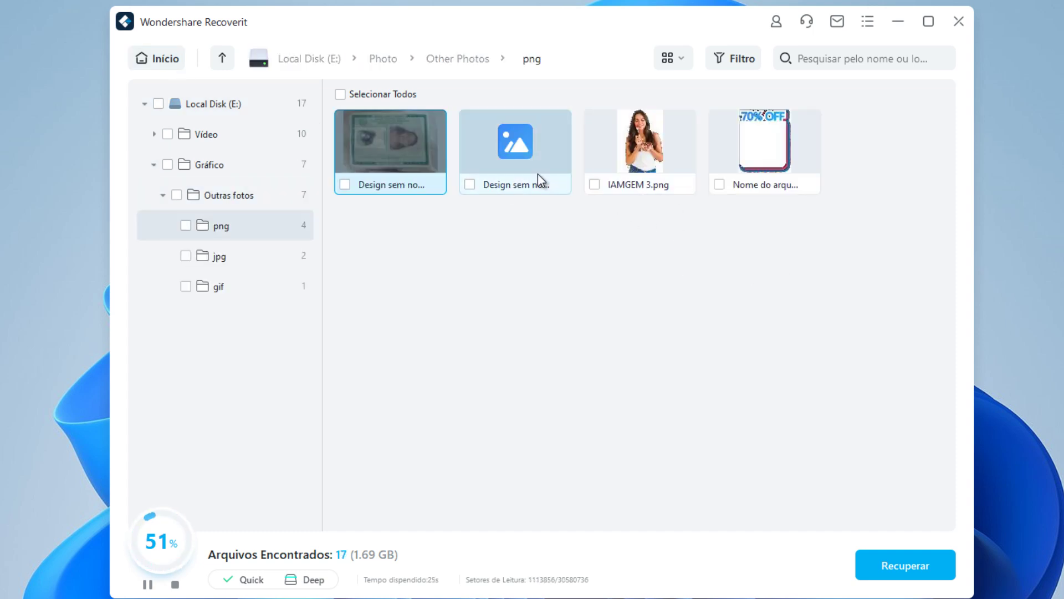
{"action": "left_click", "coordinate": [171, 67]}
{"action": "left_click", "coordinate": [610, 352]}
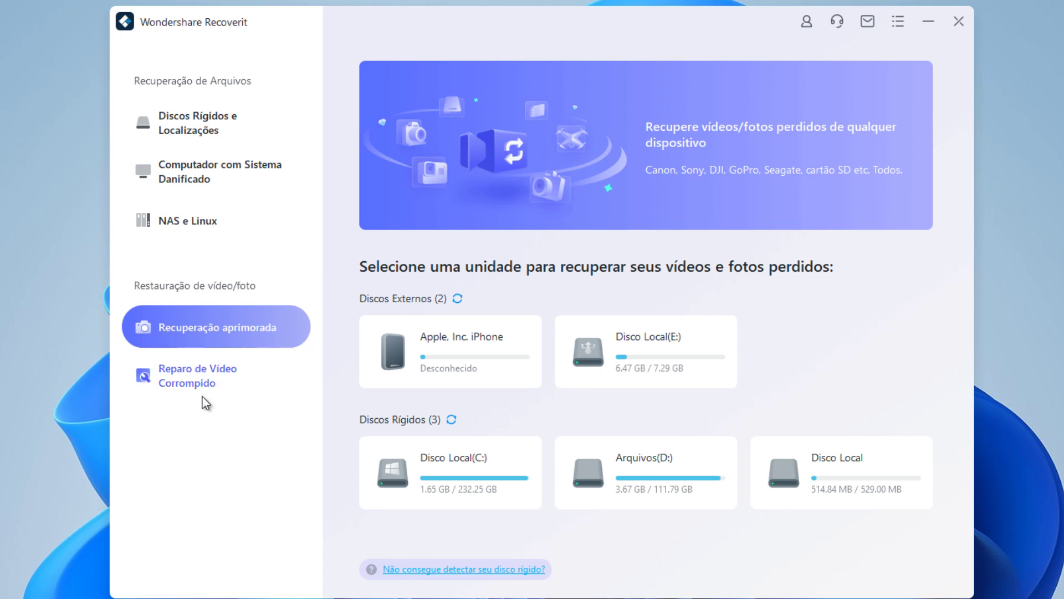
{"action": "left_click", "coordinate": [192, 381]}
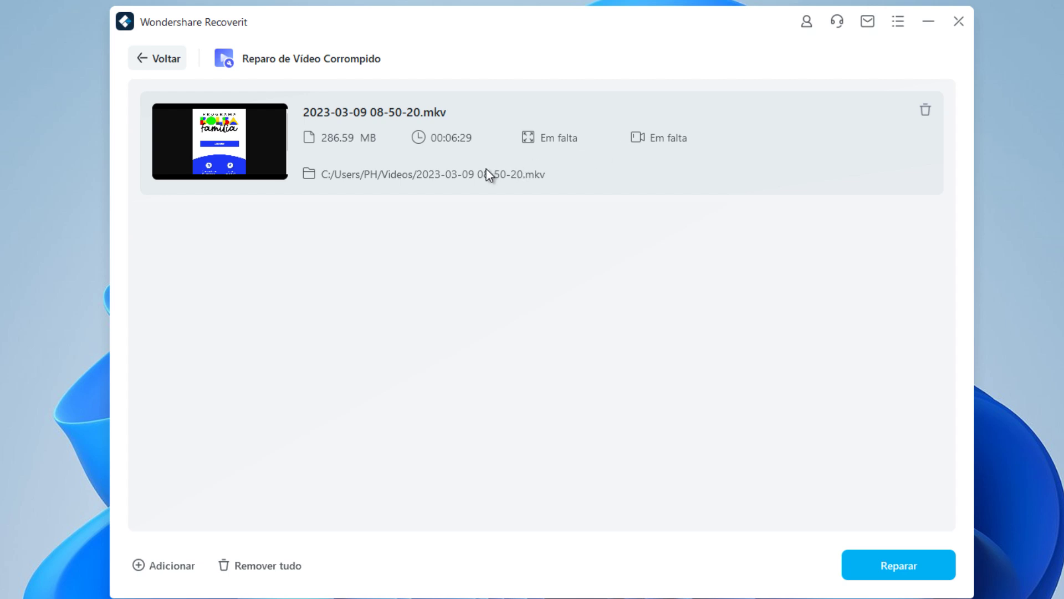
{"action": "left_click", "coordinate": [900, 562]}
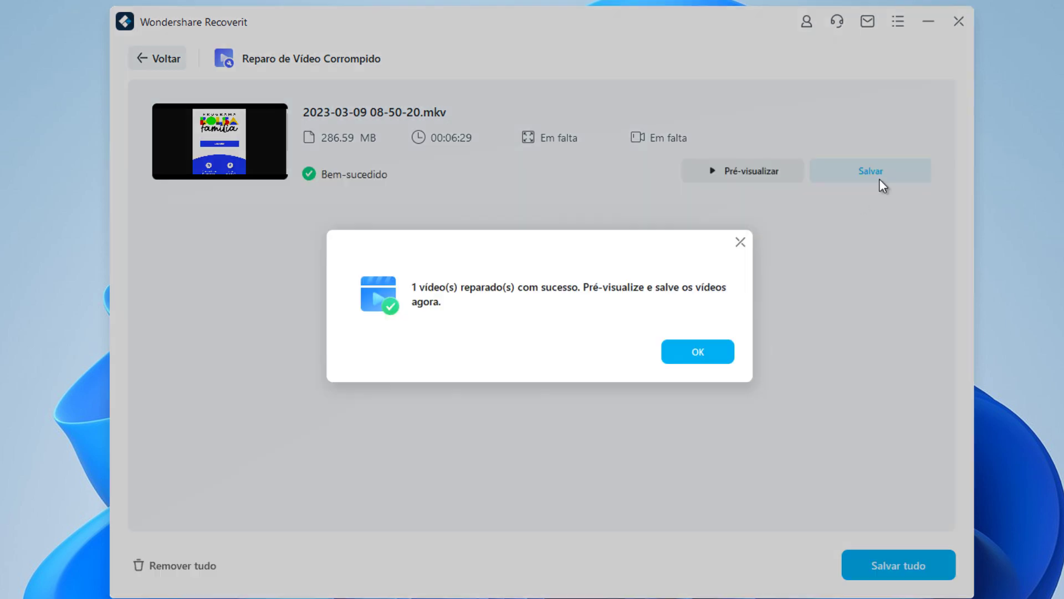
{"action": "left_click", "coordinate": [706, 359]}
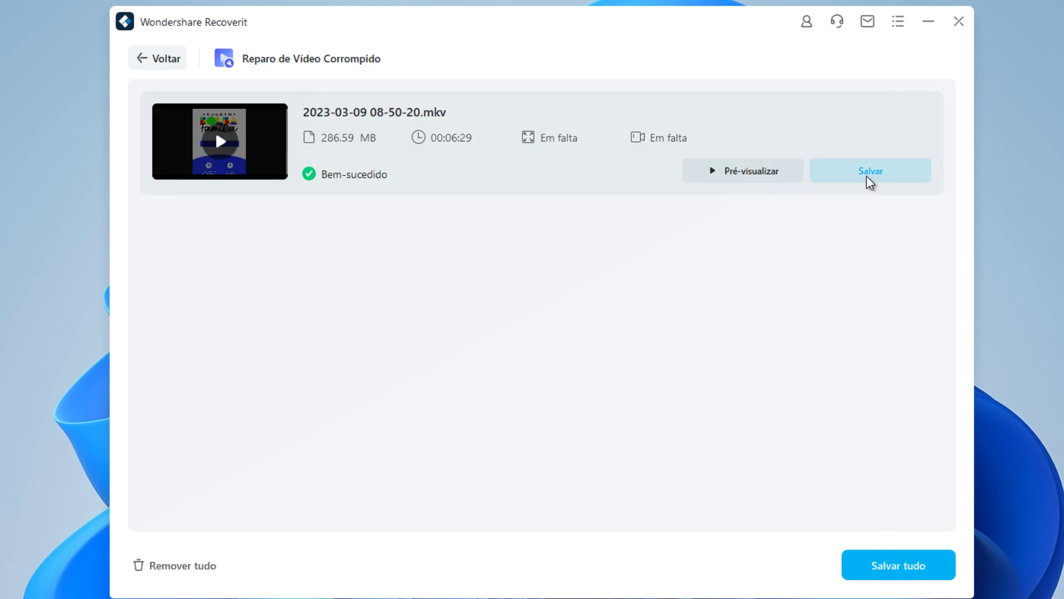
Step: Save the repaired video to the Area de Trabalho folder on drive C: and open its output folder
{"action": "left_click", "coordinate": [871, 173]}
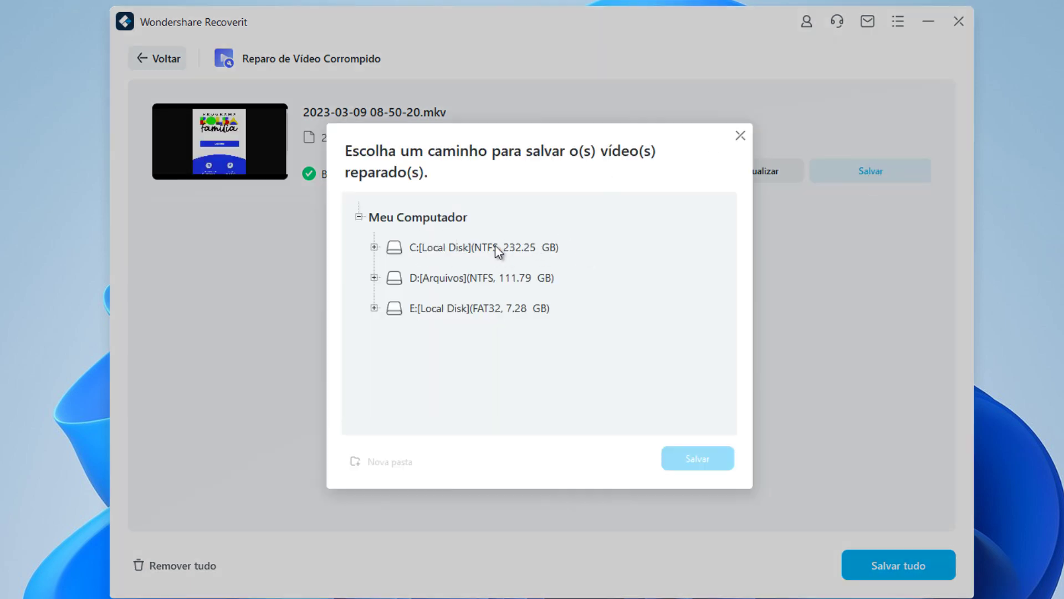
{"action": "left_click", "coordinate": [375, 248]}
{"action": "left_click", "coordinate": [457, 369]}
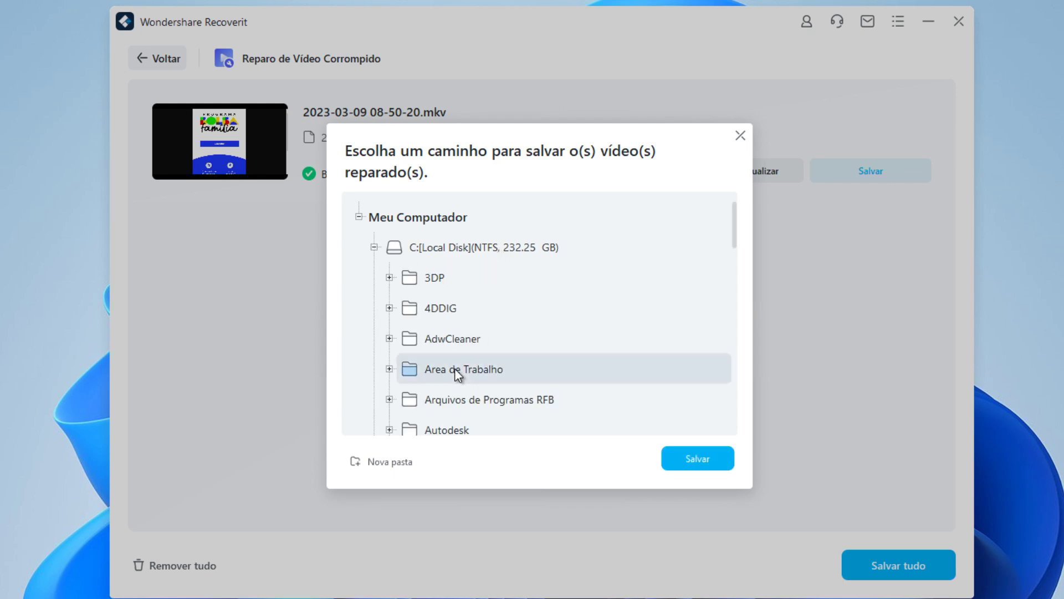
{"action": "left_click", "coordinate": [697, 458]}
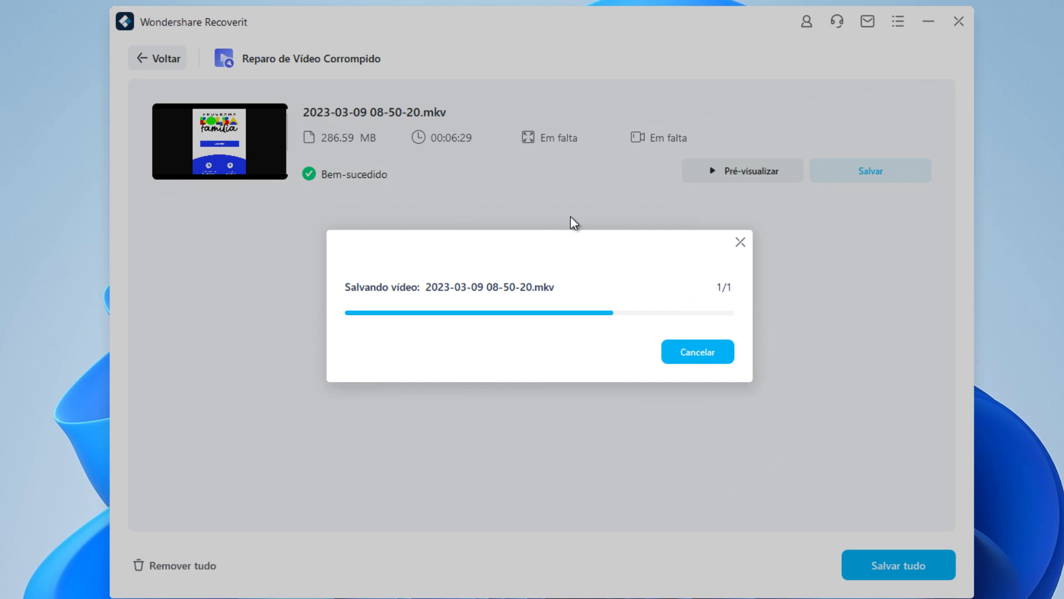
{"action": "left_click", "coordinate": [724, 361]}
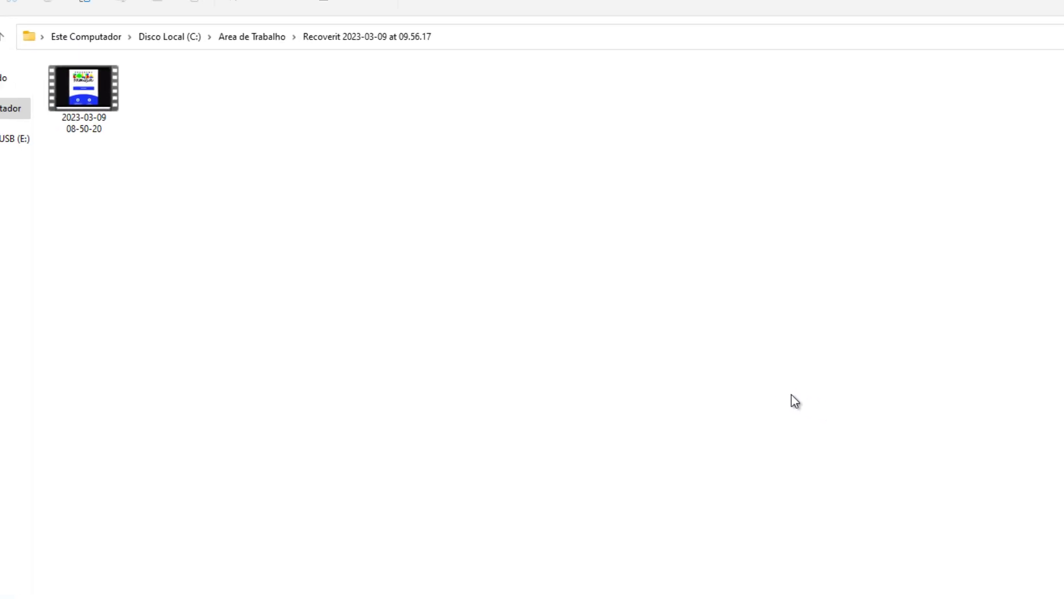
Step: Examine the repaired video in its output folder with larger thumbnails and return to Recoverit's Discos Rígidos e Localizações page
{"action": "left_click_drag", "start_coordinate": [333, 140], "coordinate": [177, 280]}
{"action": "scroll", "coordinate": [435, 331], "scroll_direction": "up", "scroll_amount": 4, "text": "ctrl"}
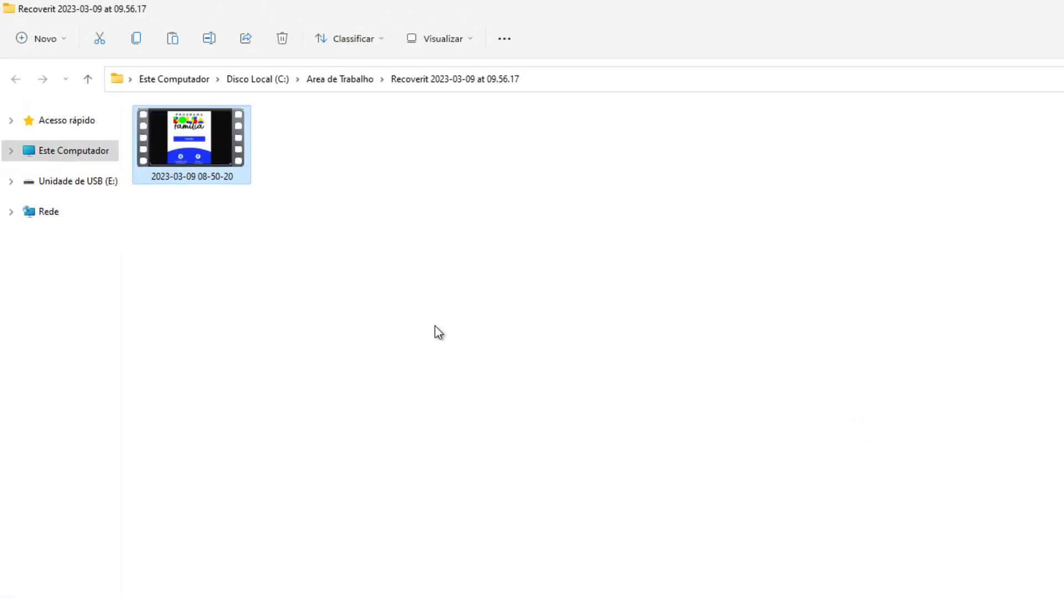
{"action": "left_click_drag", "start_coordinate": [452, 175], "coordinate": [208, 376]}
{"action": "left_click_drag", "start_coordinate": [499, 168], "coordinate": [216, 428]}
{"action": "left_click", "coordinate": [495, 197]}
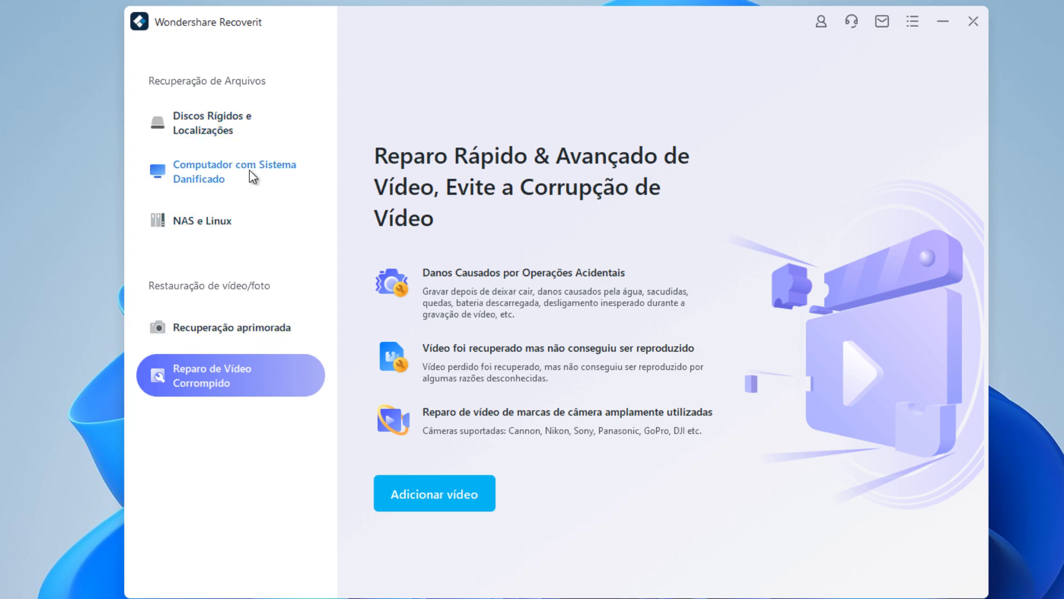
{"action": "left_click", "coordinate": [216, 131]}
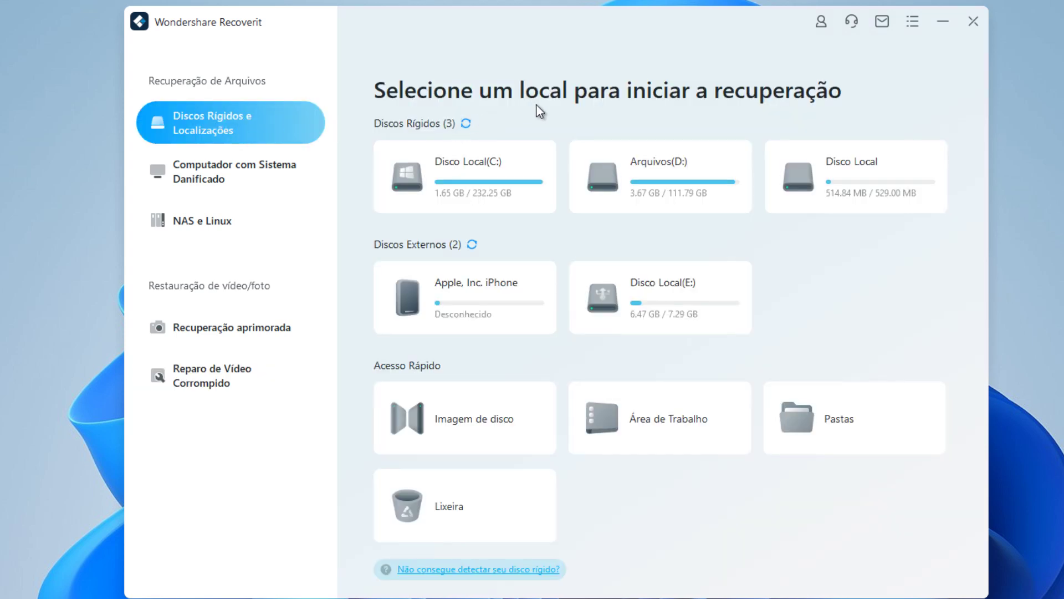